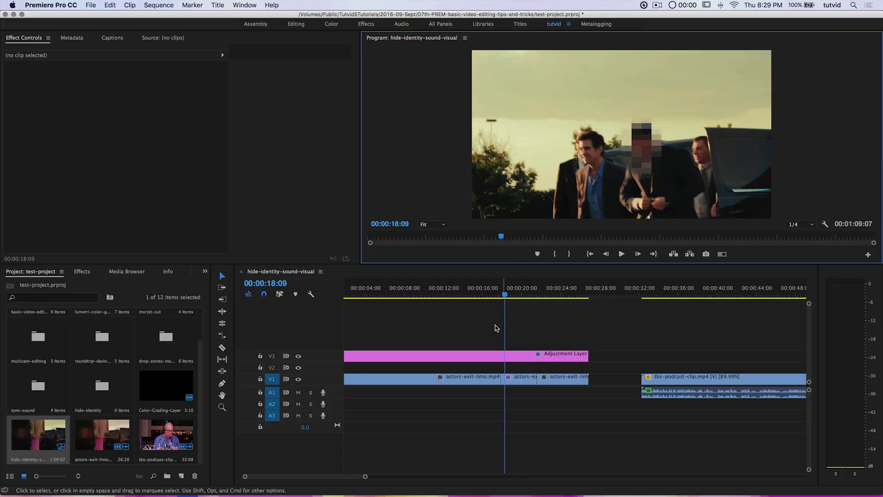
Play the limo footage in the sequence from 00:00:15:03 to review the pixelated face
drag(506, 298, 475, 299)
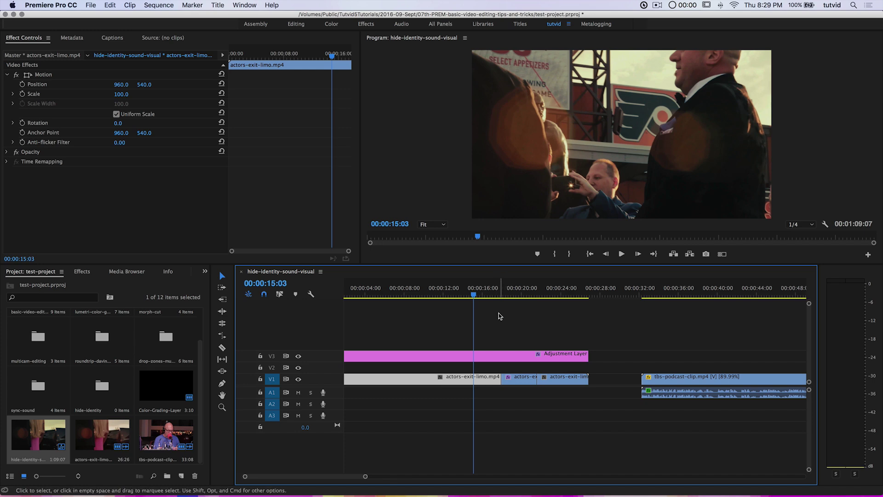
key(space)
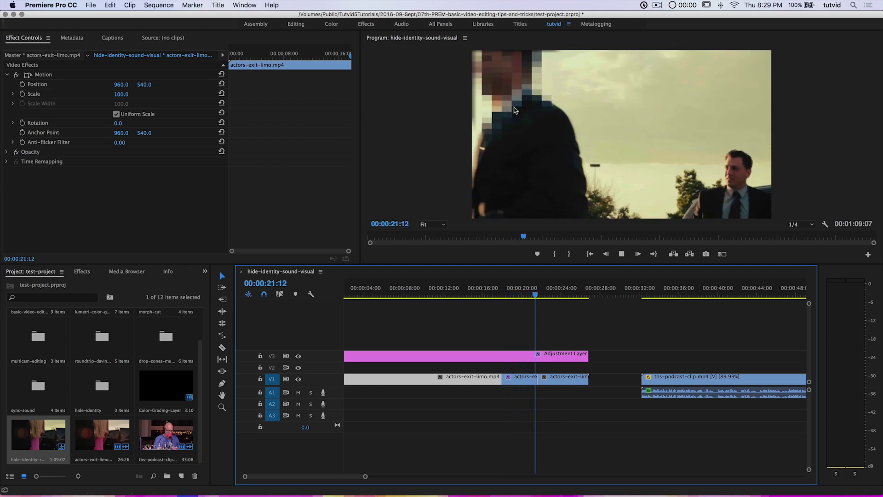
key(space)
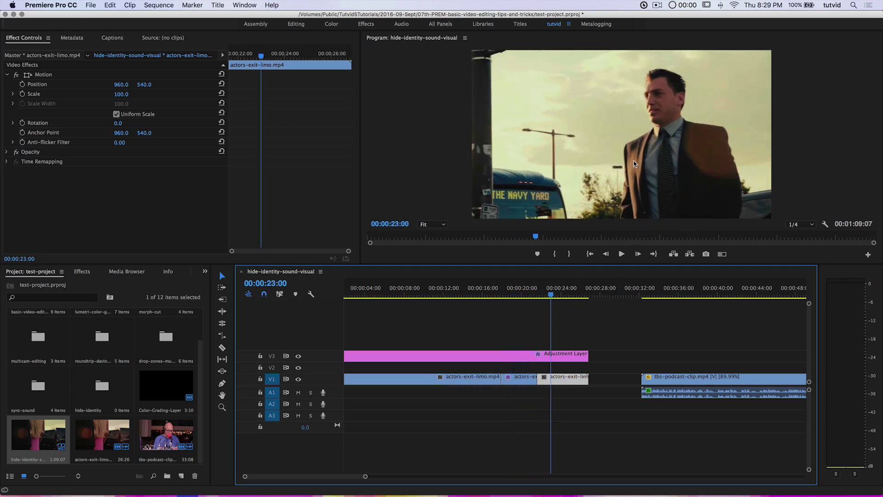
Play the start of the tbs-podcast-clip.mp4 section from 00:00:32:18 to review its picture and sound
click(642, 292)
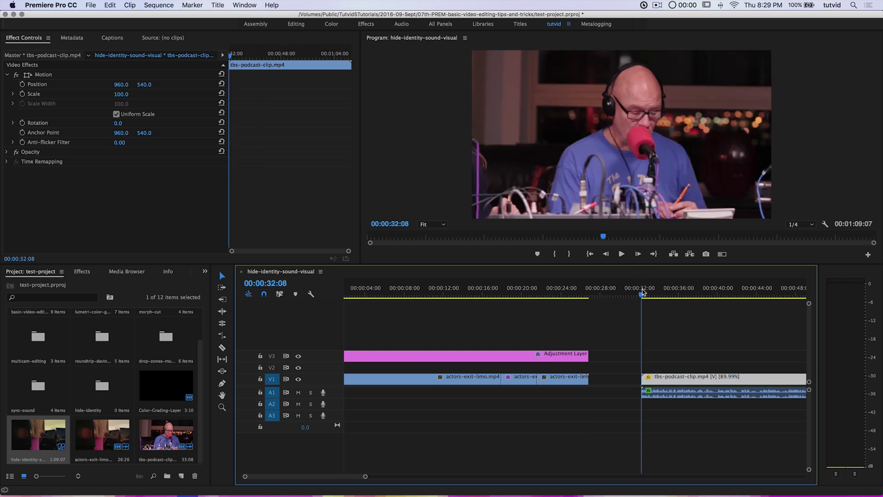
key(Left)
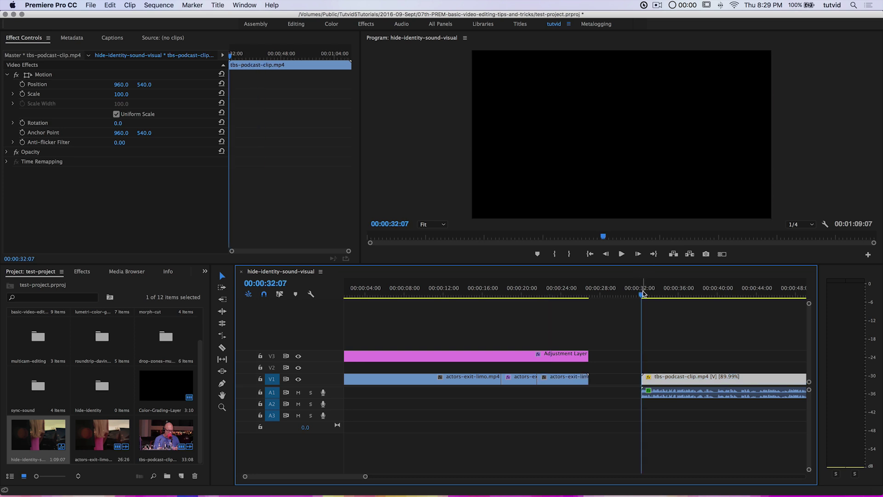
drag(644, 294, 646, 295)
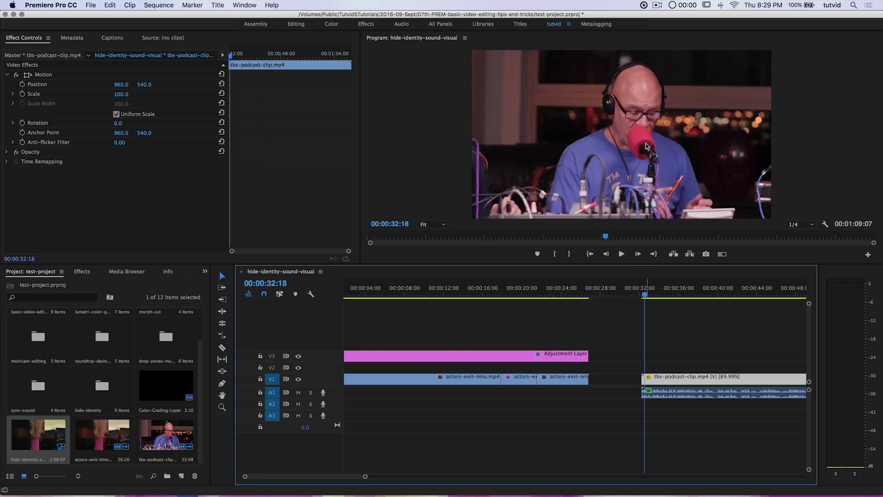
key(space)
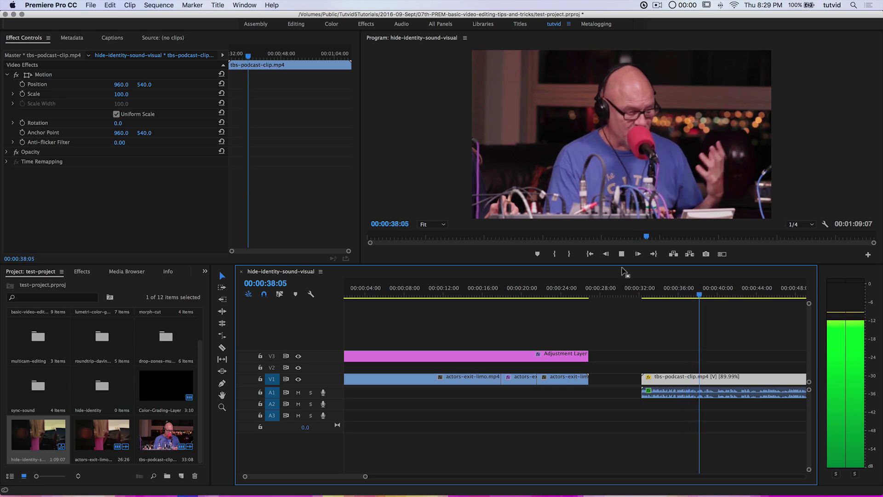
key(space)
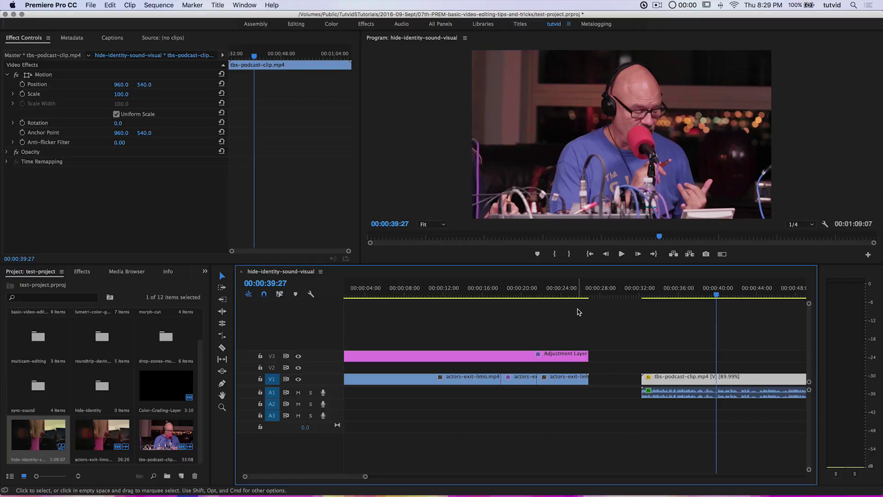
Delete all clips, including the adjustment layer, from the hide-identity-sound-visual sequence
key(minus)
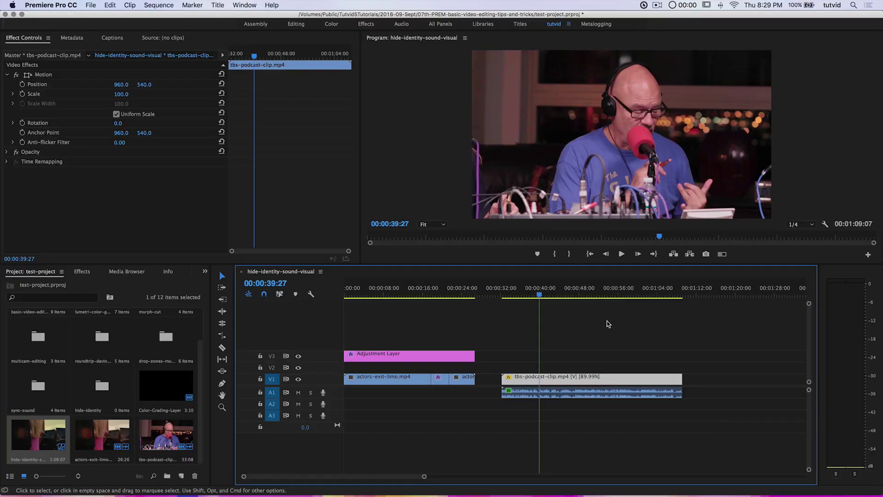
drag(590, 322, 367, 428)
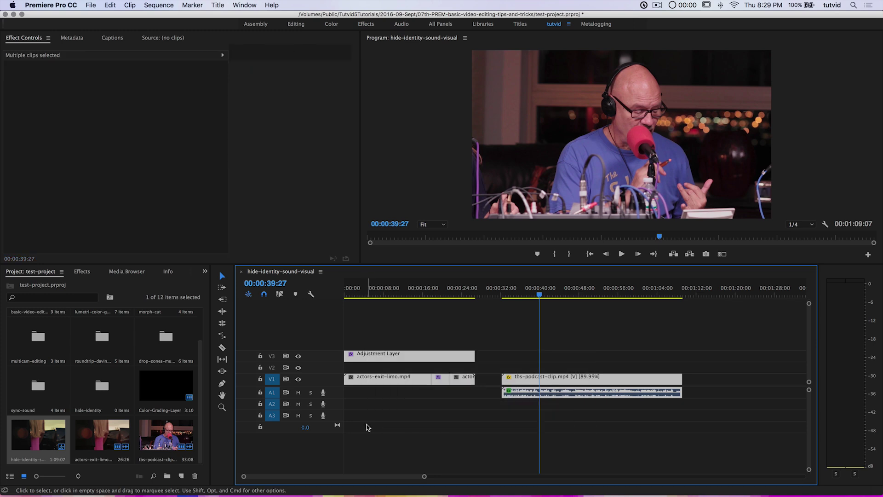
key(Delete)
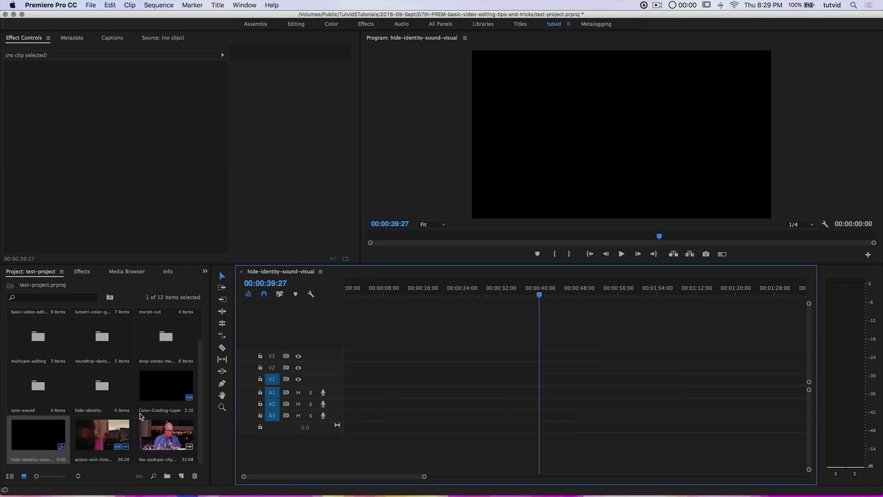
Place actors-exit-limo.mp4 at the start of track V1 and leave only its video by deleting the audio part
drag(84, 438, 345, 386)
drag(402, 295, 412, 295)
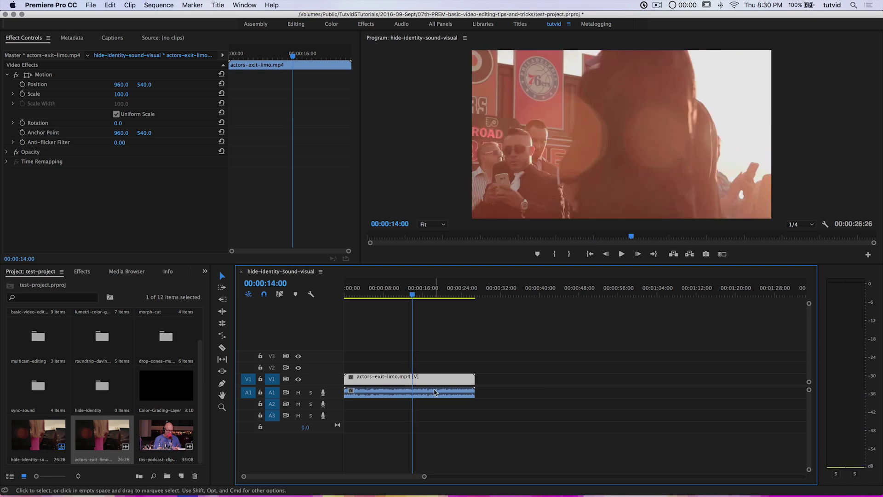
key(Delete)
key(=)
key(=)
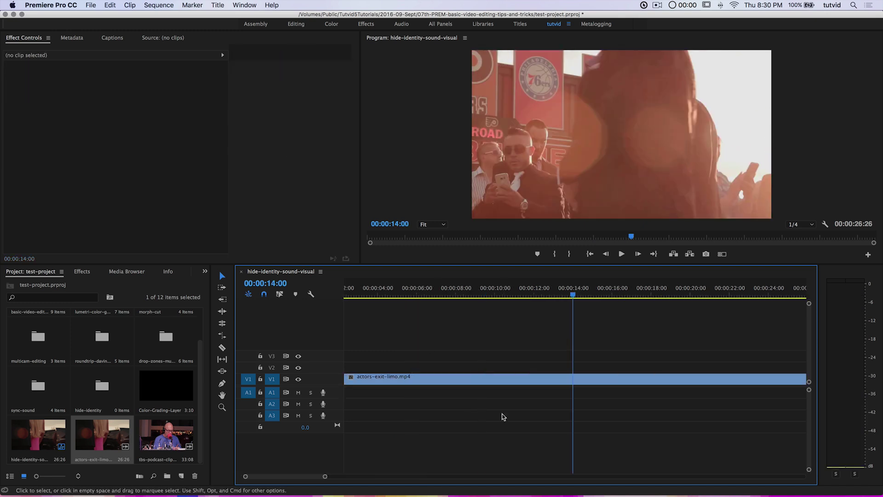
key(minus)
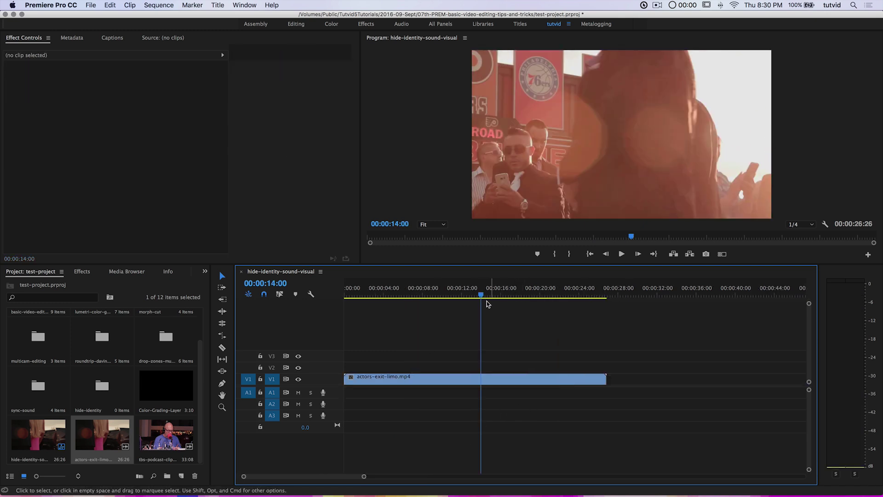
Split the limo clip at 00:00:17:28, just before the man in the black tie fully enters the frame
drag(483, 296, 521, 294)
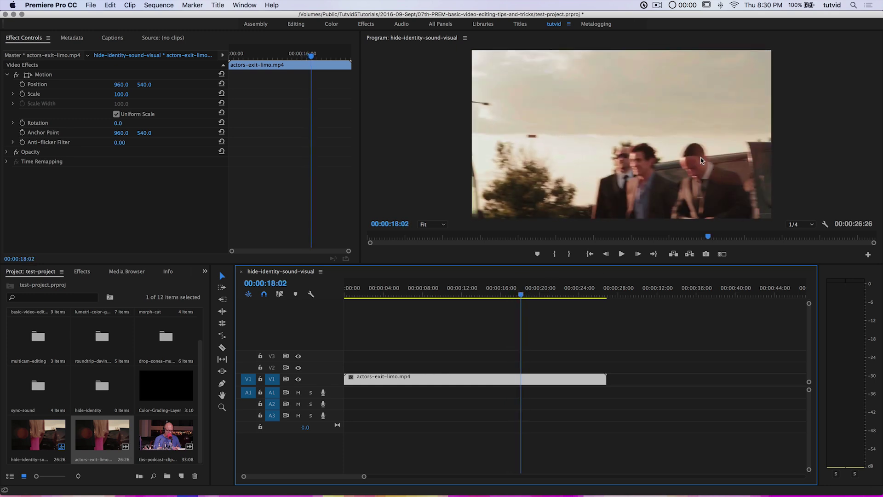
key(Left)
key(Left)
key(Left)
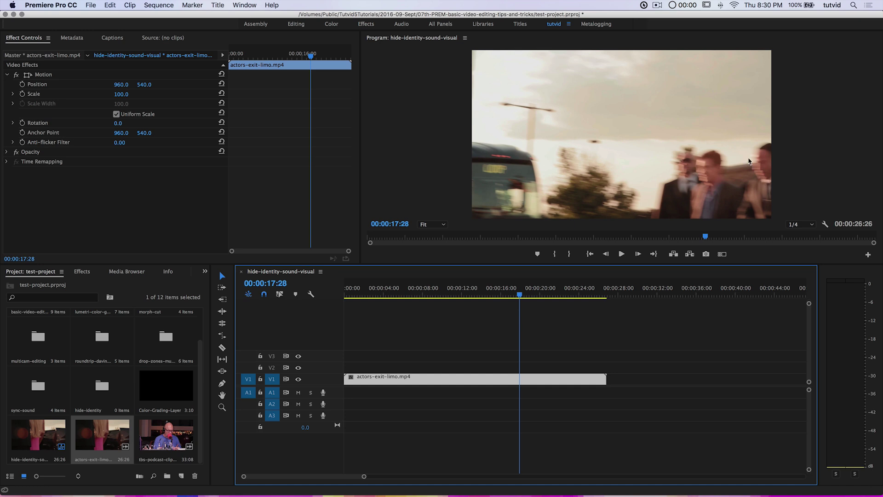
key(Right)
key(Left)
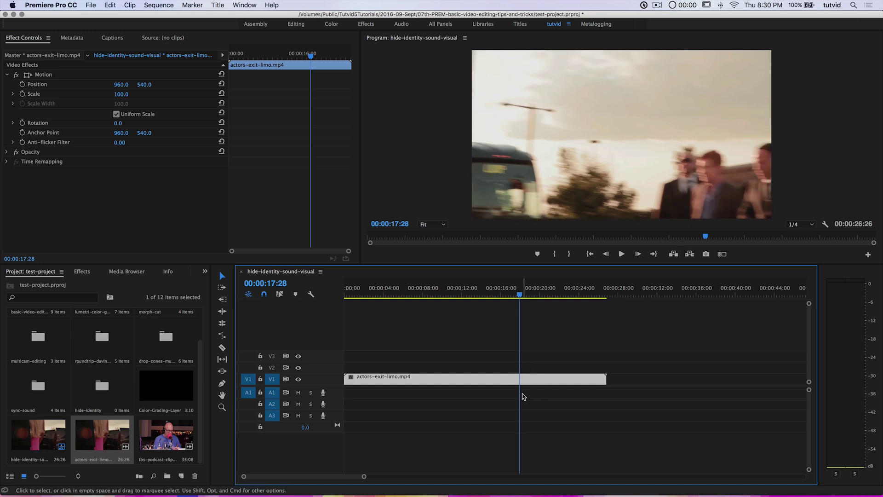
click(222, 348)
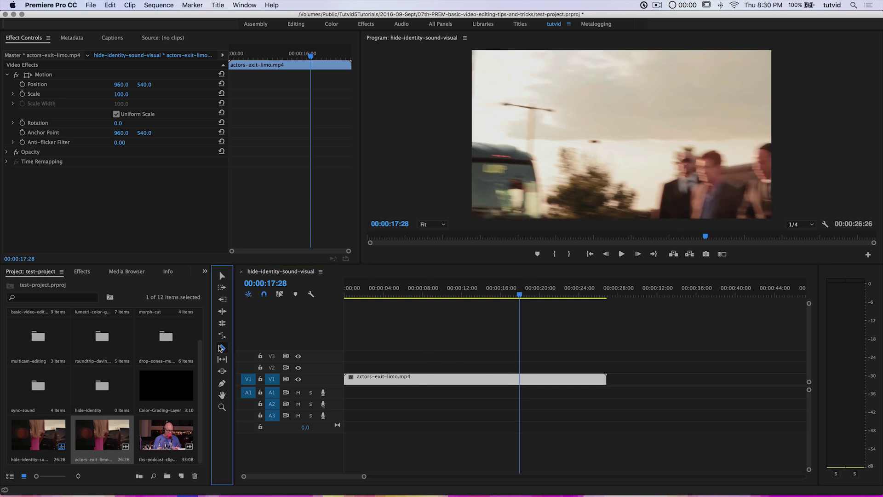
click(521, 378)
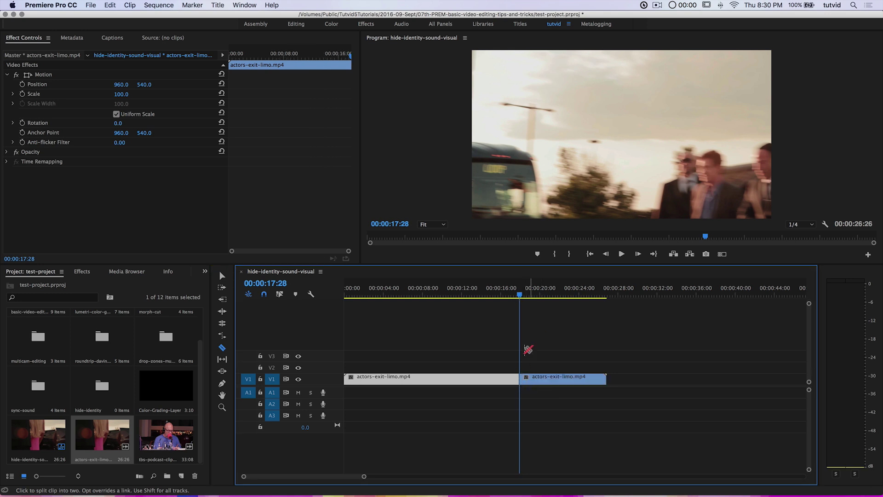
Split the second limo segment at 00:00:21:17 and move the playhead back to 00:00:19:29
drag(519, 296, 555, 297)
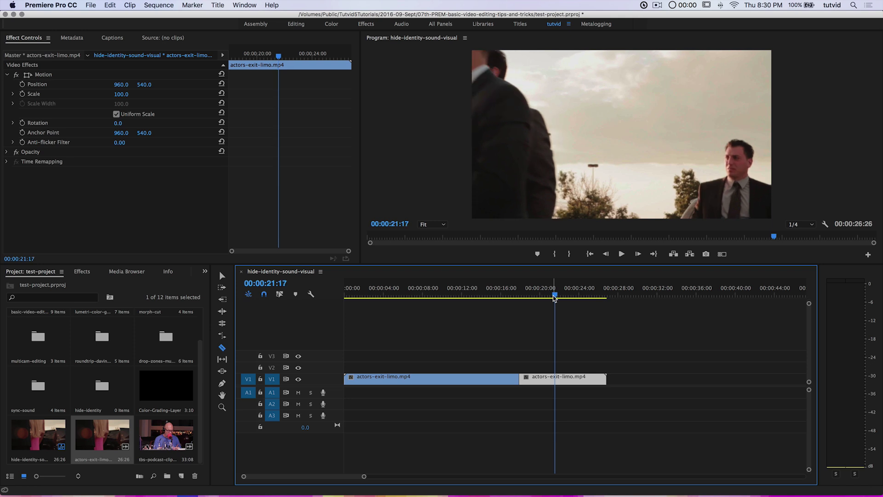
click(554, 380)
click(540, 294)
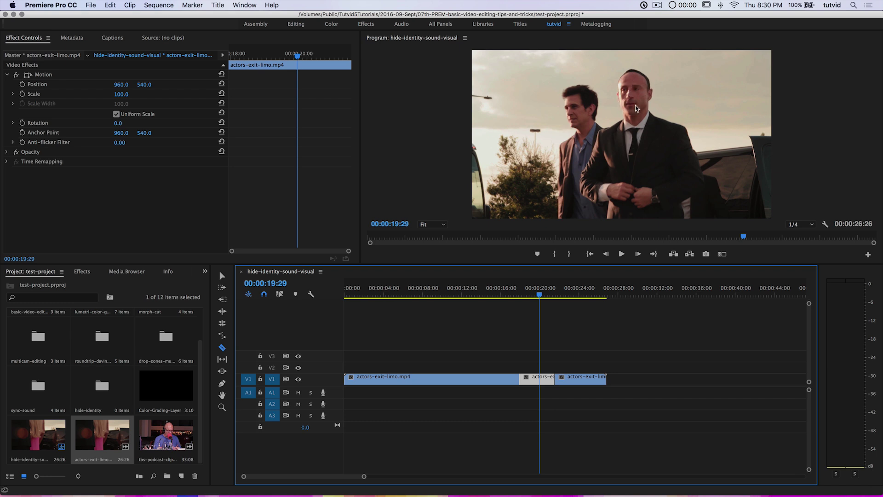
Apply the Mosaic effect from the Stylize video effects to the middle limo segment
click(223, 275)
click(536, 381)
click(82, 273)
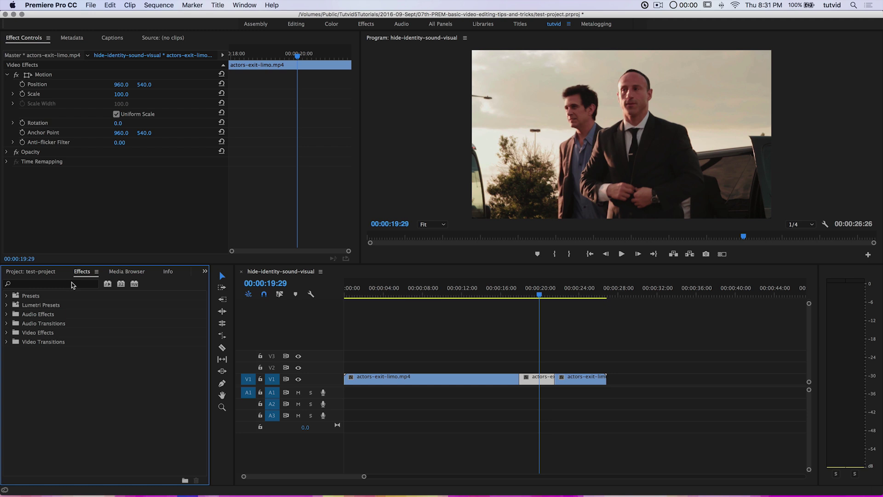
click(6, 333)
scroll(58, 383, down, 3)
click(12, 416)
scroll(87, 402, down, 4)
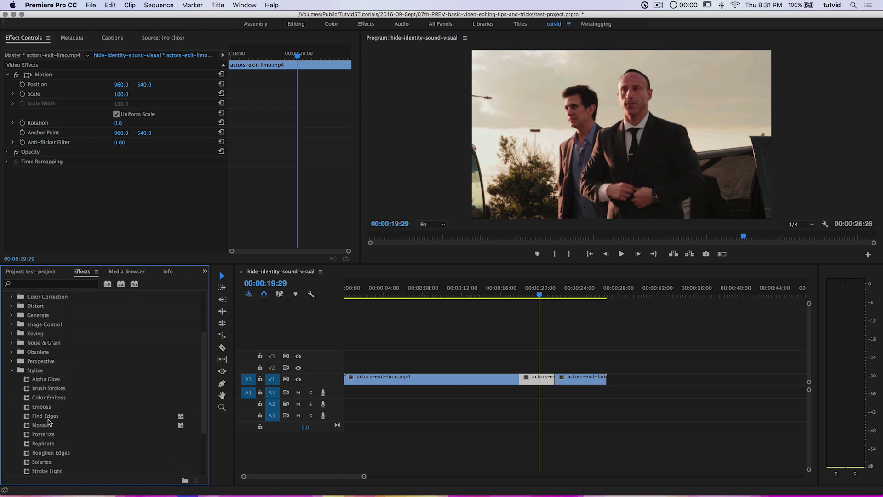
click(38, 363)
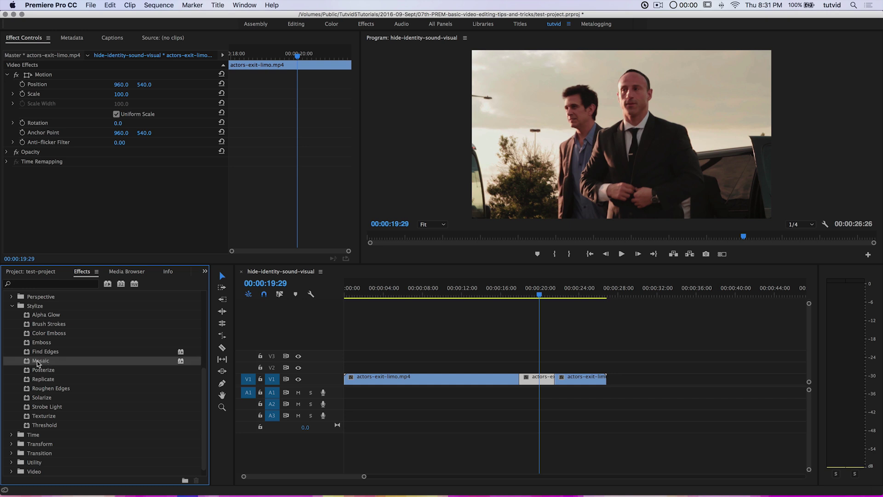
drag(39, 363, 537, 379)
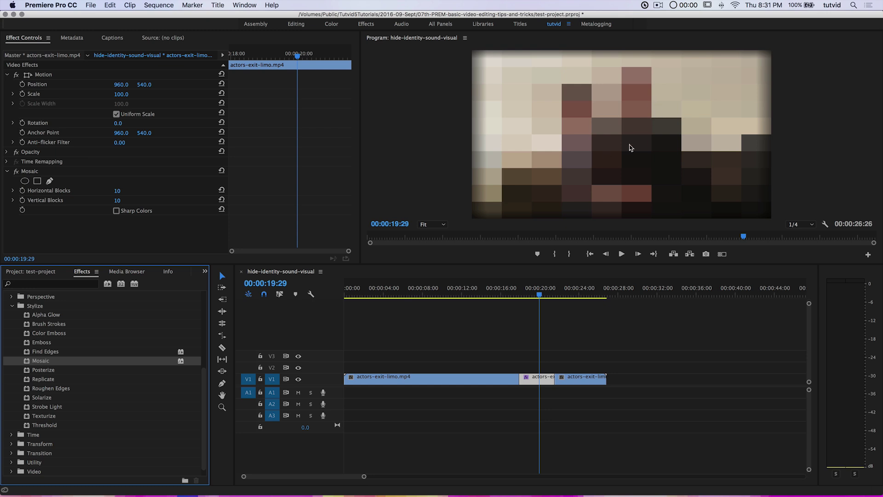
Set the Mosaic effect's horizontal blocks and vertical blocks to 25 each
click(118, 191)
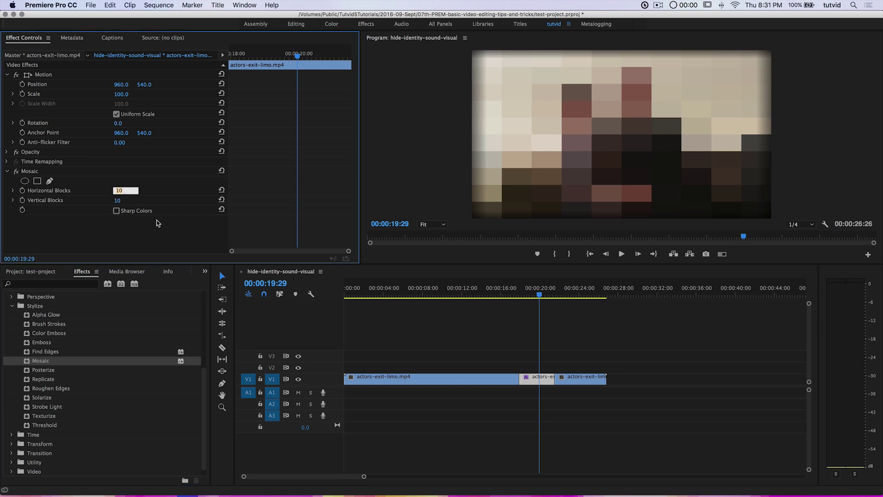
text(25)
key(Return)
click(118, 200)
text(25)
key(Return)
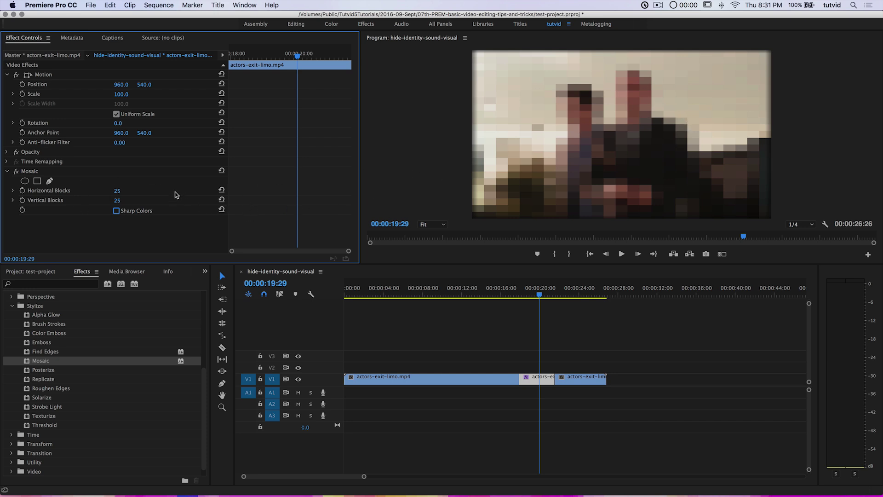
Add an ellipse mask to the Mosaic effect and fit it around the head of the man in the black tie
click(25, 181)
drag(626, 124, 634, 63)
drag(635, 140, 635, 128)
drag(672, 98, 660, 95)
drag(597, 95, 631, 95)
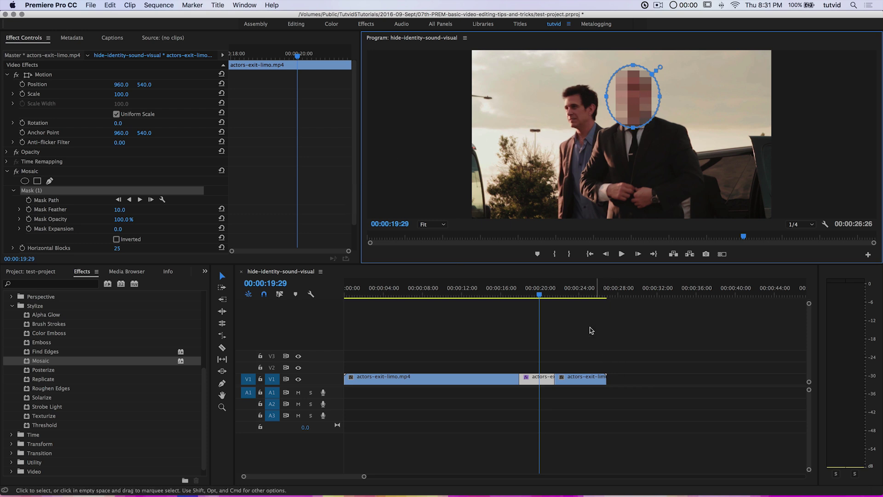
At 00:00:18:06, near the middle segment's start, reposition the Mosaic mask over the man's head
drag(541, 297, 523, 295)
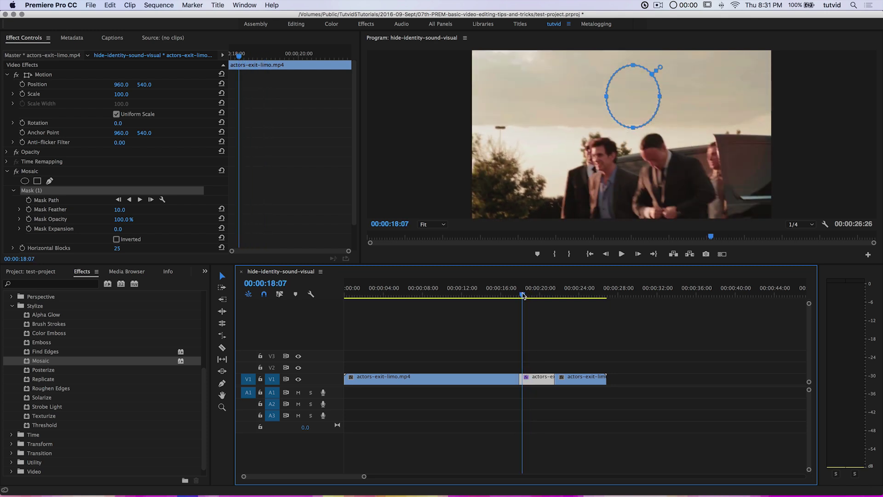
drag(524, 295, 520, 296)
drag(641, 98, 666, 157)
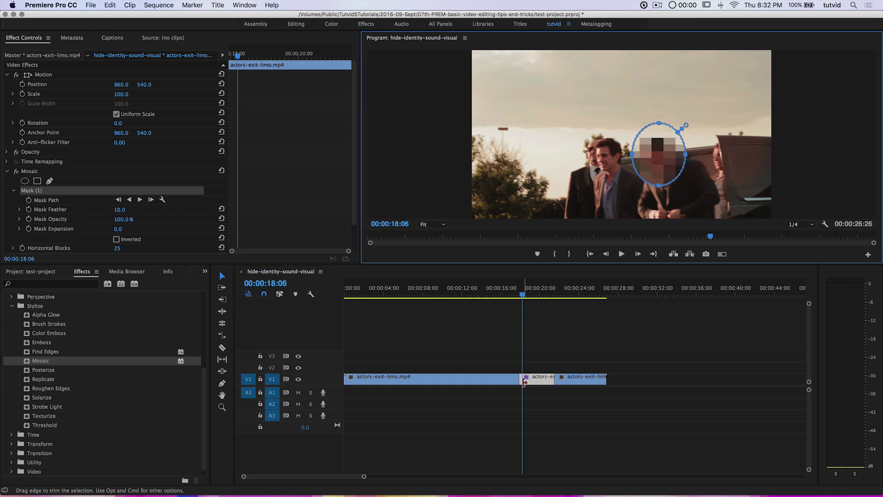
Track the Mosaic mask forward from 00:00:18:06 to the end of the middle limo segment
key(=)
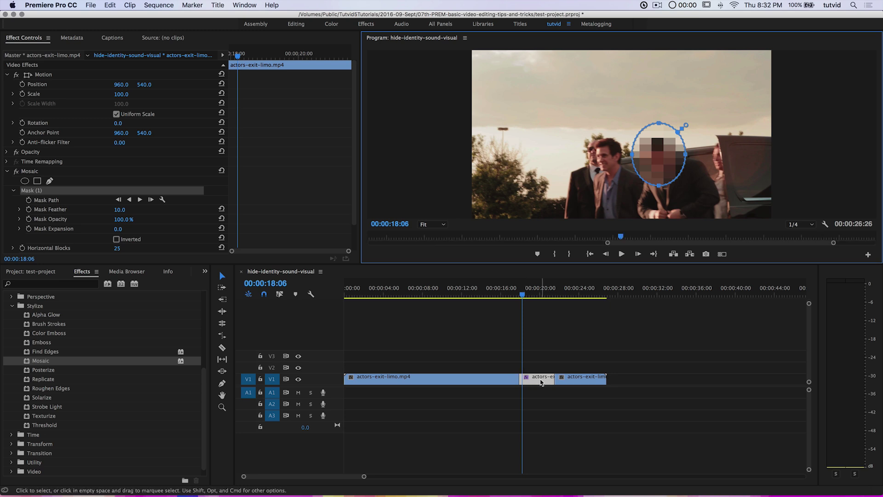
click(285, 273)
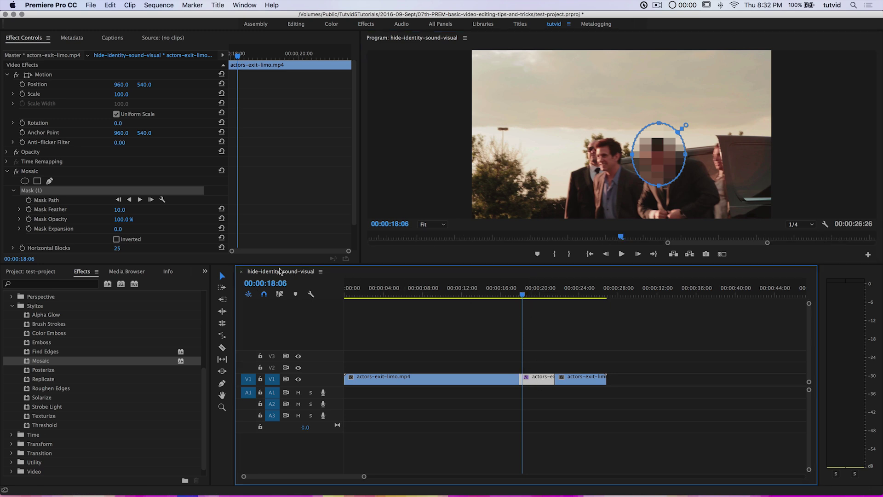
key(=)
key(=)
key(=)
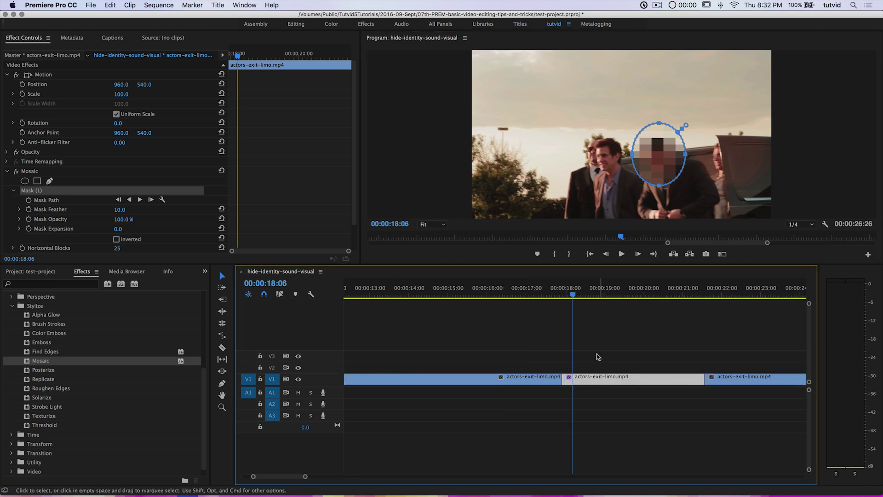
key(=)
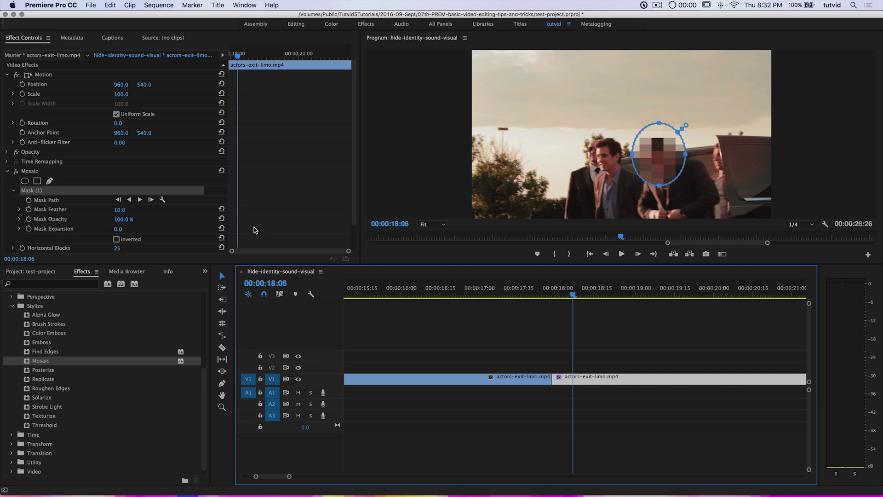
click(141, 201)
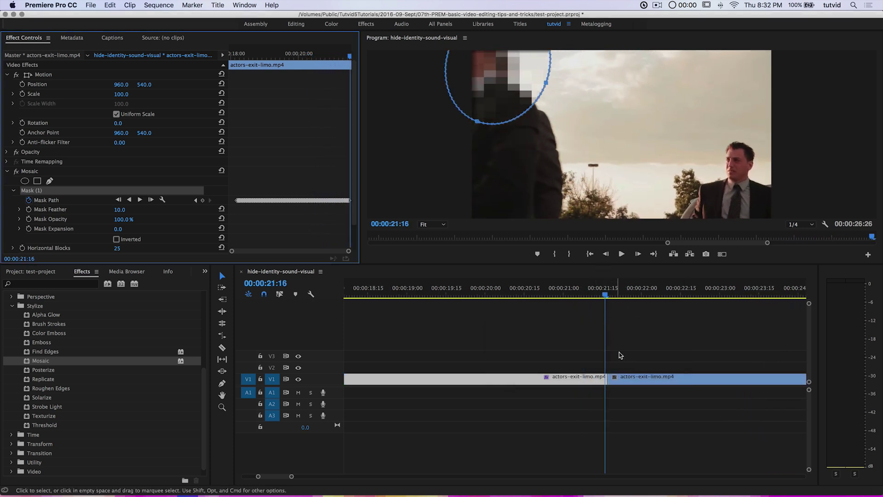
Return to the Mosaic mask's first keyframe at 00:00:18:06 and track the mask backward to the start of the middle limo segment
click(516, 312)
key(minus)
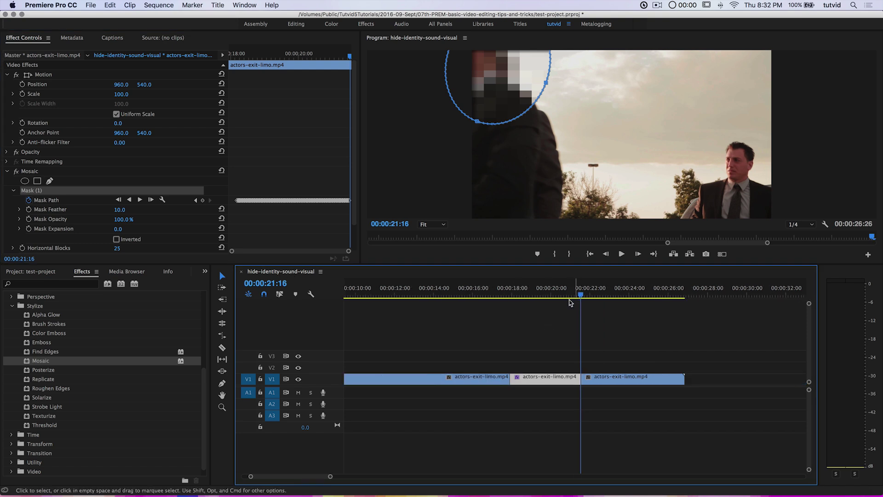
key(minus)
drag(579, 299, 516, 310)
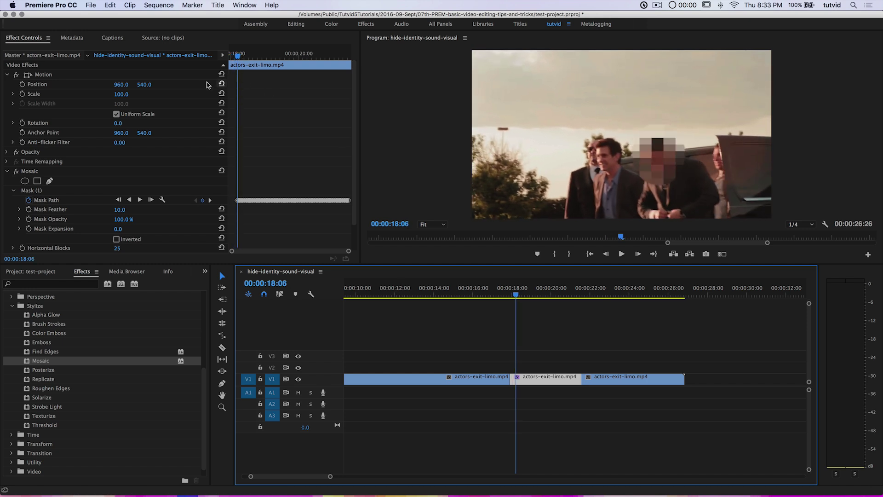
click(26, 40)
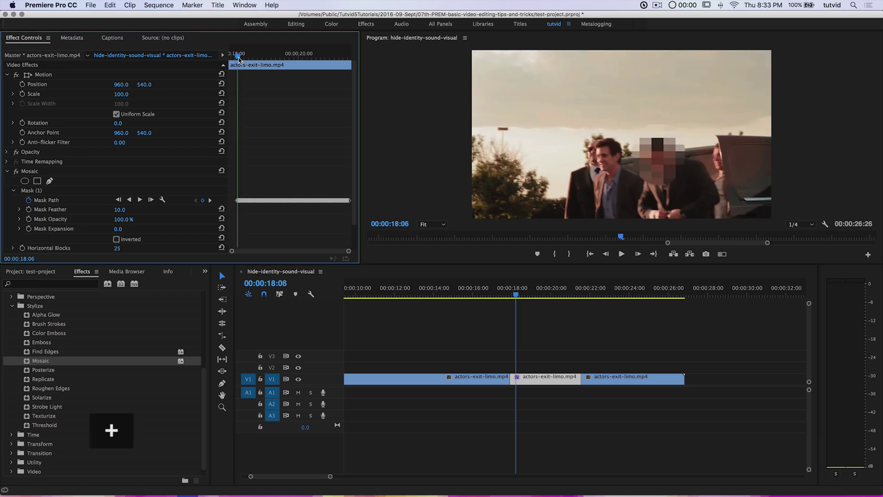
scroll(238, 203, up, 5)
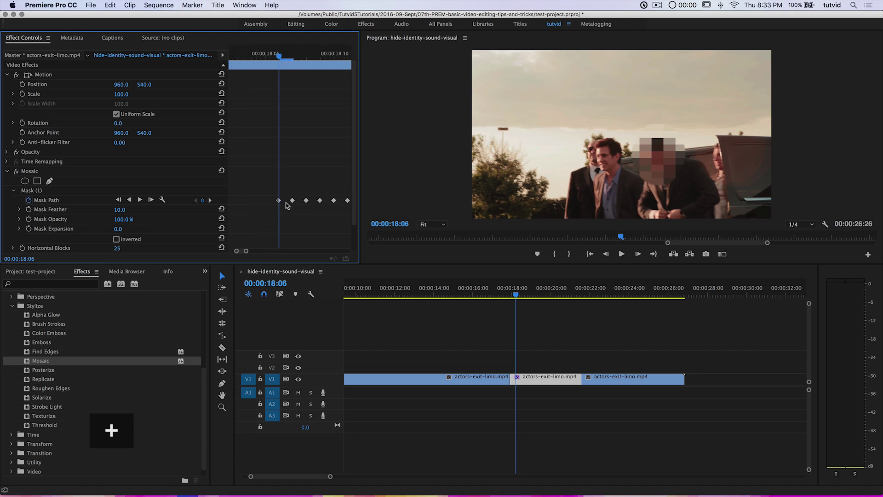
key(Left)
key(Left)
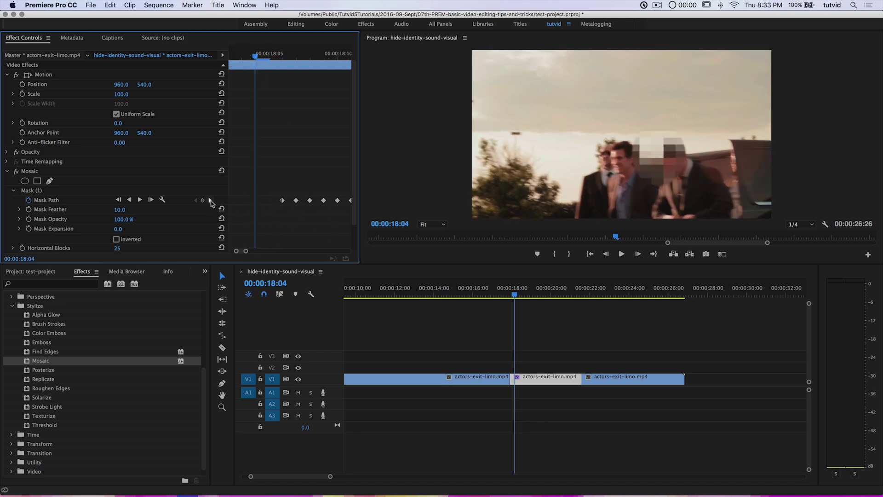
click(210, 201)
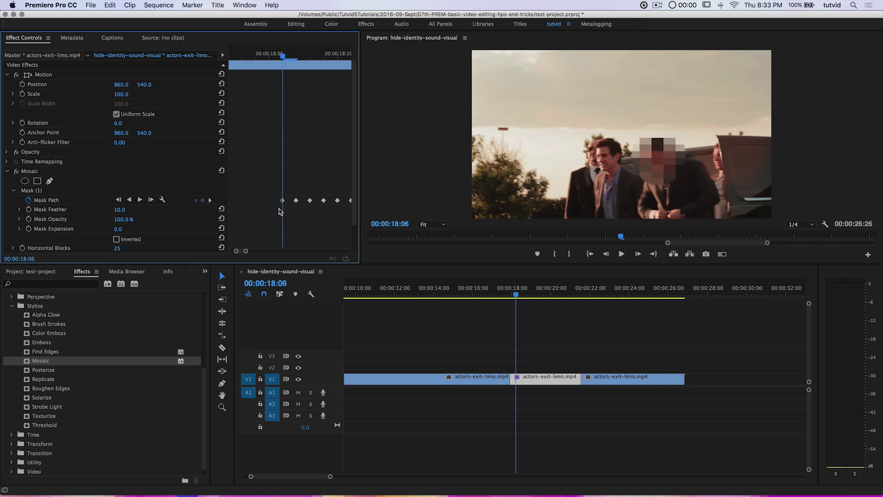
click(130, 200)
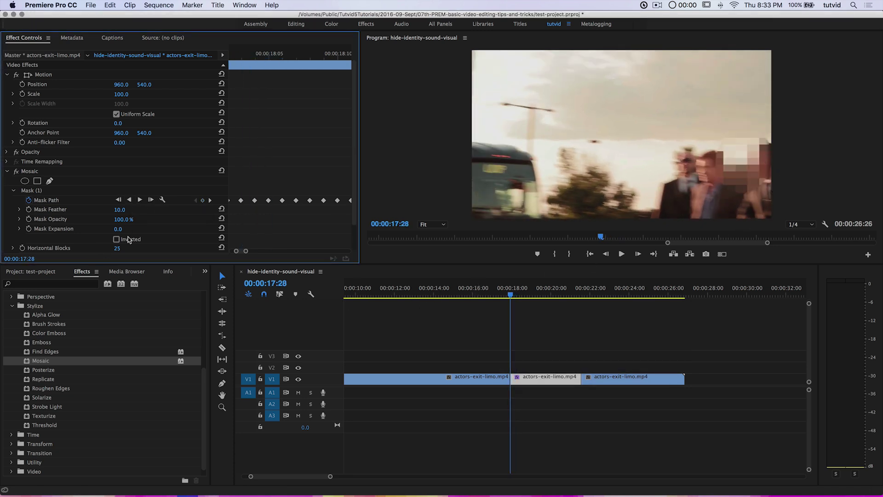
Play back the middle limo segment to review how the Mosaic mask follows the man's head
click(508, 291)
key(space)
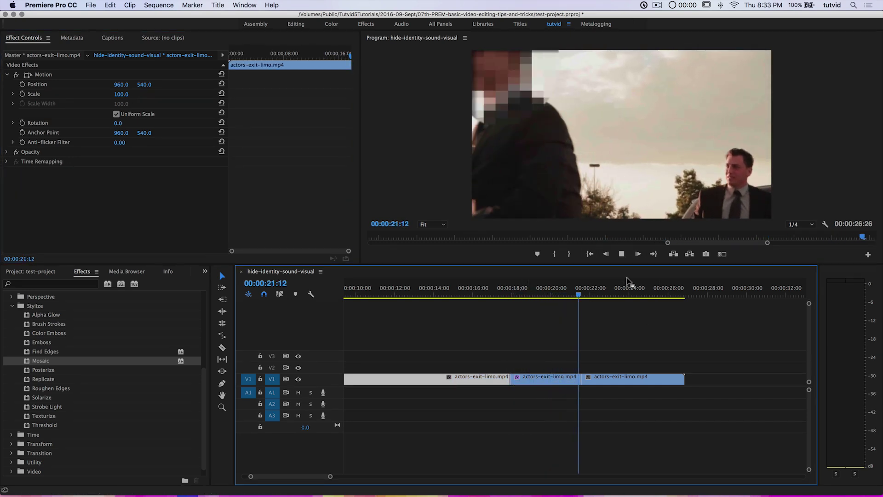
key(space)
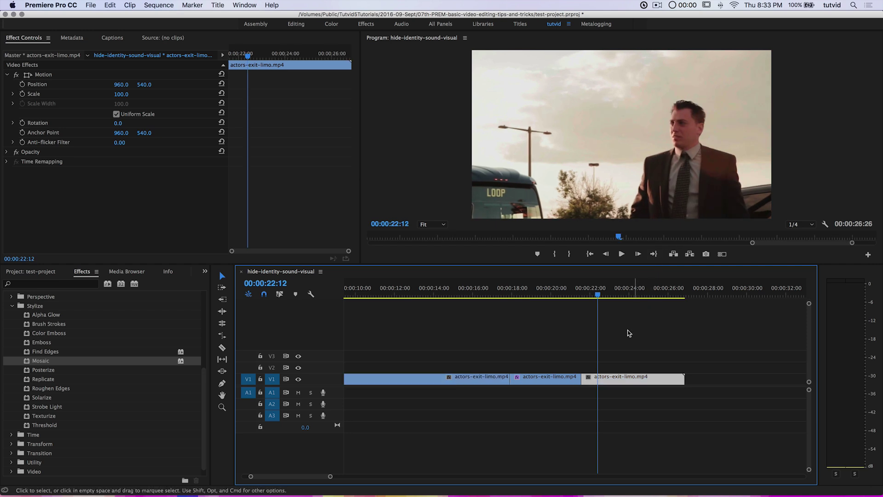
Create a 1920 x 1080, 29.97 fps adjustment layer and place it on track V2 starting at 00:00:20:10
drag(598, 295, 557, 295)
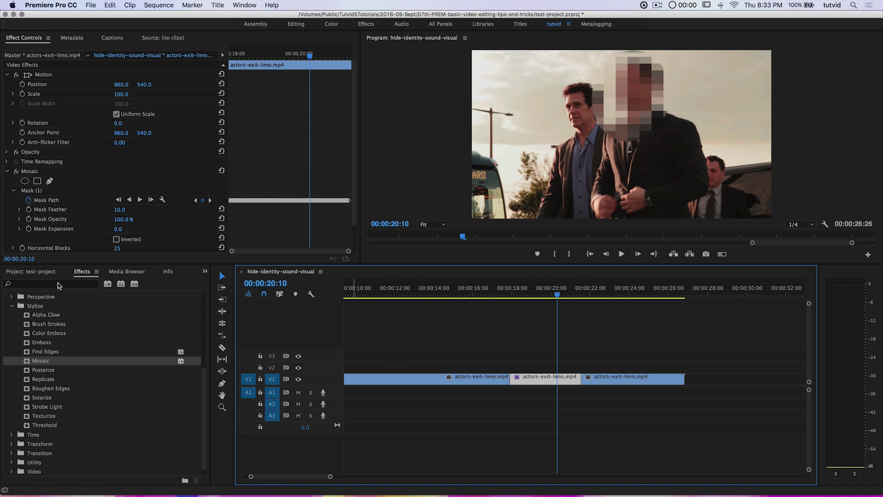
click(44, 272)
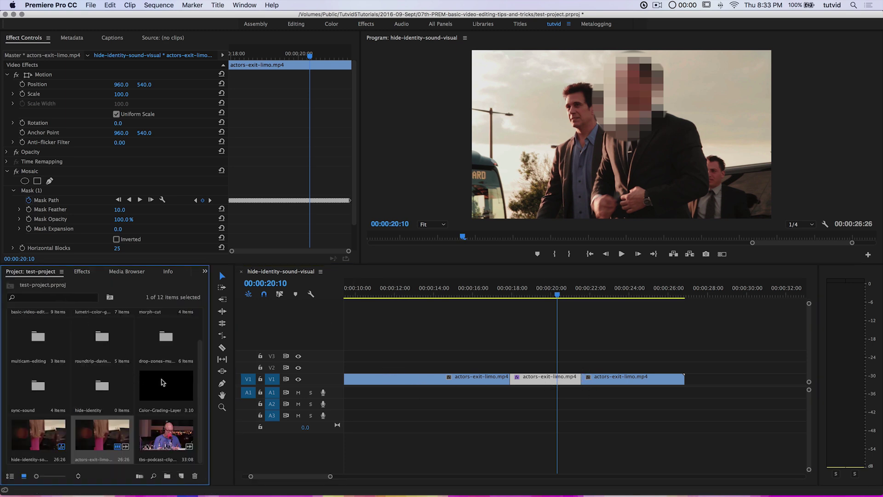
click(181, 475)
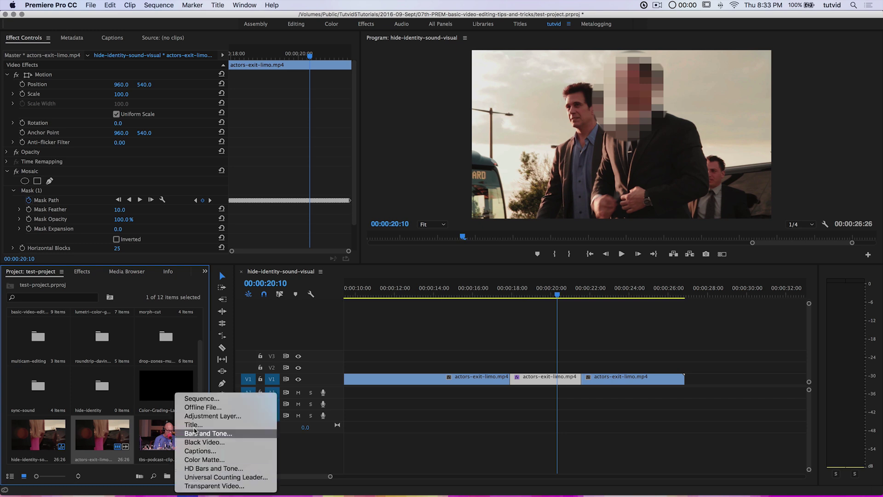
click(216, 416)
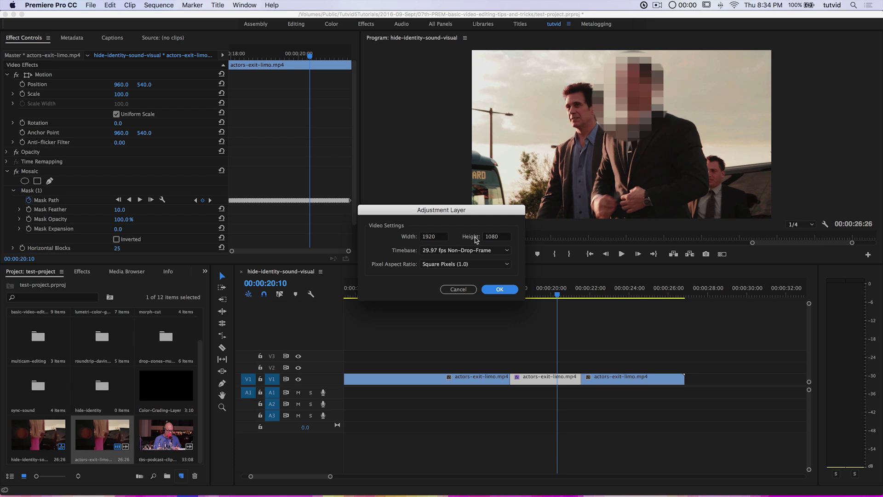
click(501, 289)
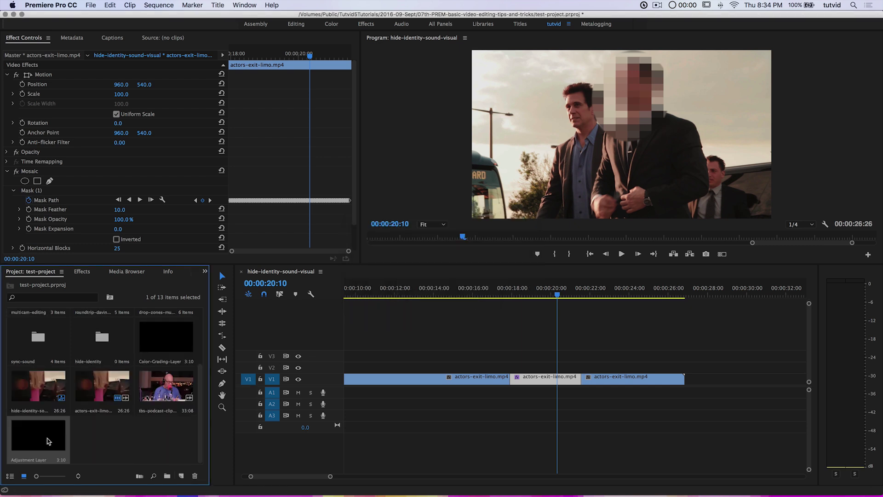
drag(38, 435, 555, 369)
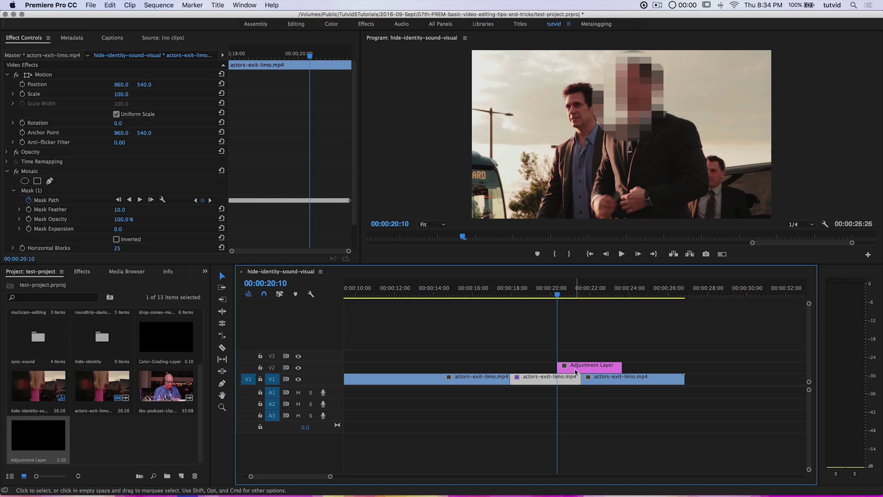
click(575, 368)
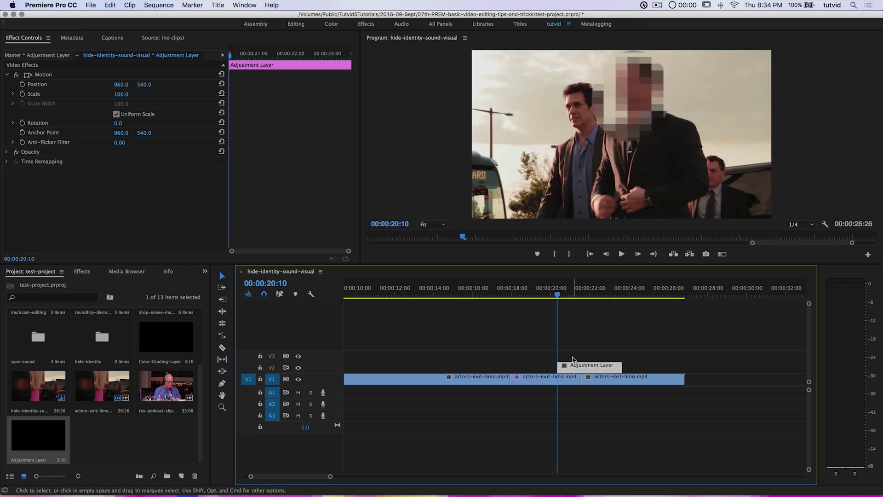
Move the adjustment layer slightly earlier on V2 and extend its end to about 00:00:24:00
drag(575, 363, 571, 366)
key(super+Left)
key(super+Left)
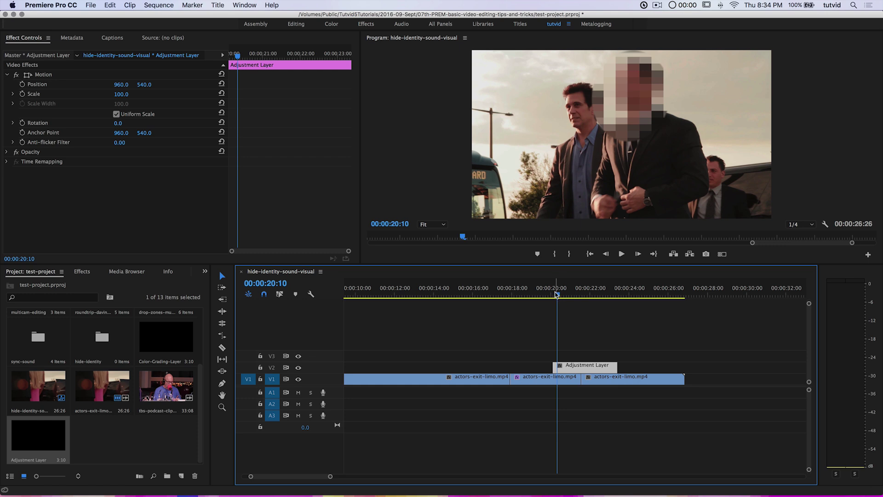
drag(557, 296, 577, 294)
drag(616, 367, 656, 368)
click(657, 298)
drag(658, 301, 633, 298)
drag(657, 366, 631, 366)
At 00:00:22:00, apply Mosaic to the adjustment layer and add an ellipse mask placed over the remaining man's face
drag(600, 291, 592, 293)
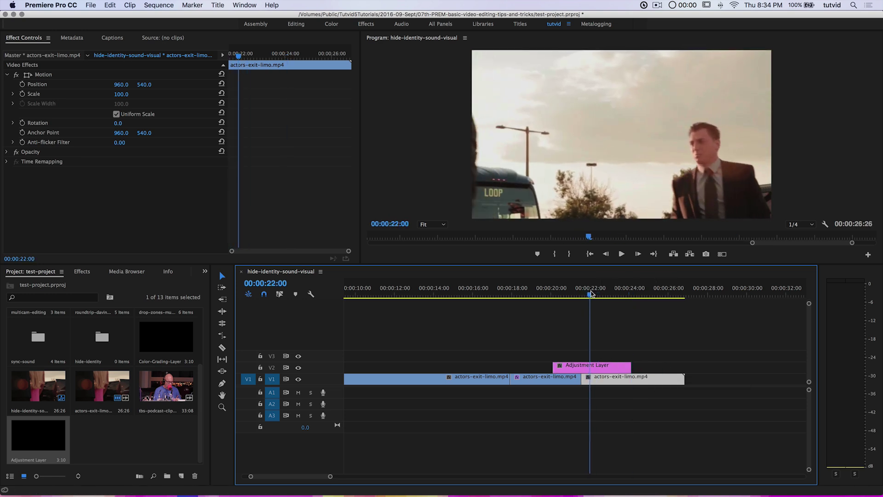
click(593, 366)
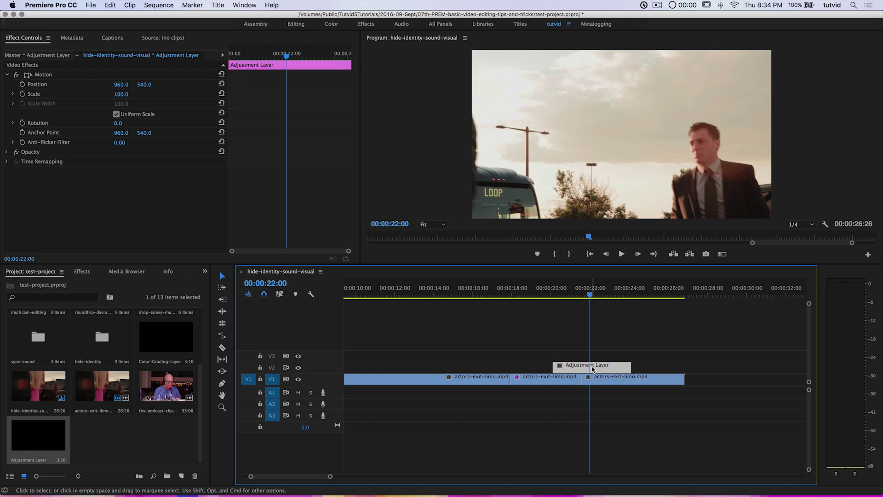
click(82, 272)
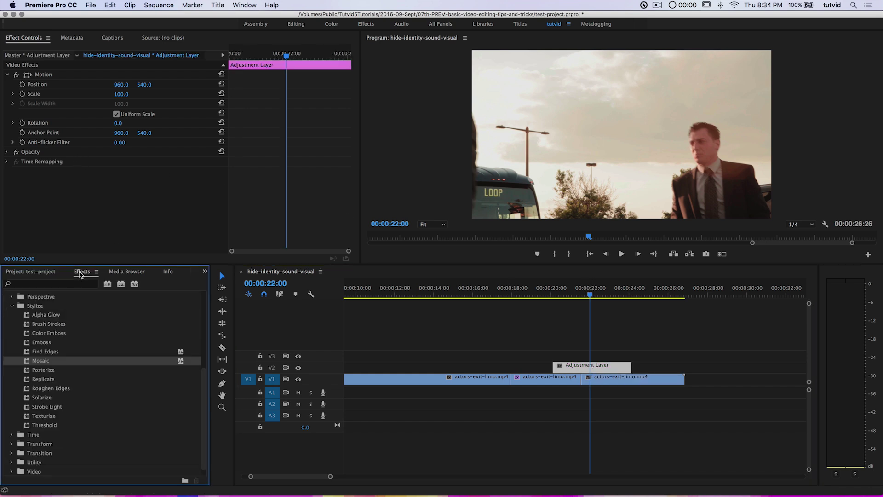
drag(35, 363, 593, 367)
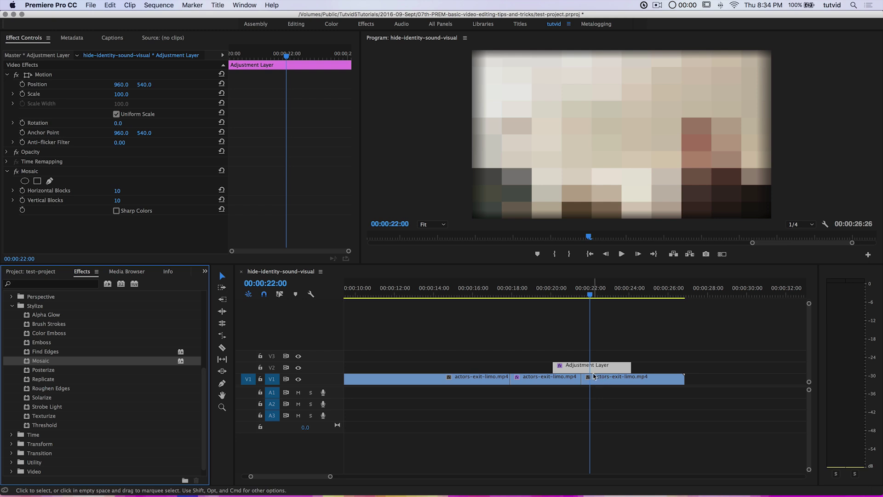
click(24, 181)
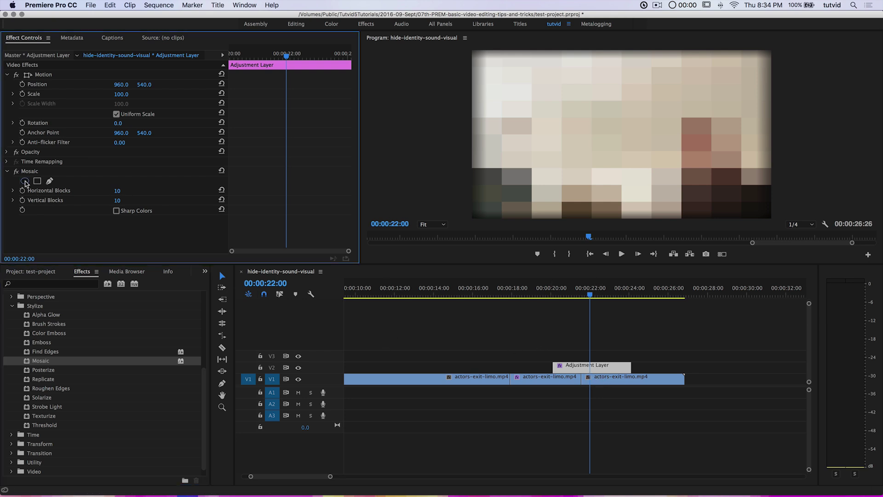
drag(631, 128, 710, 134)
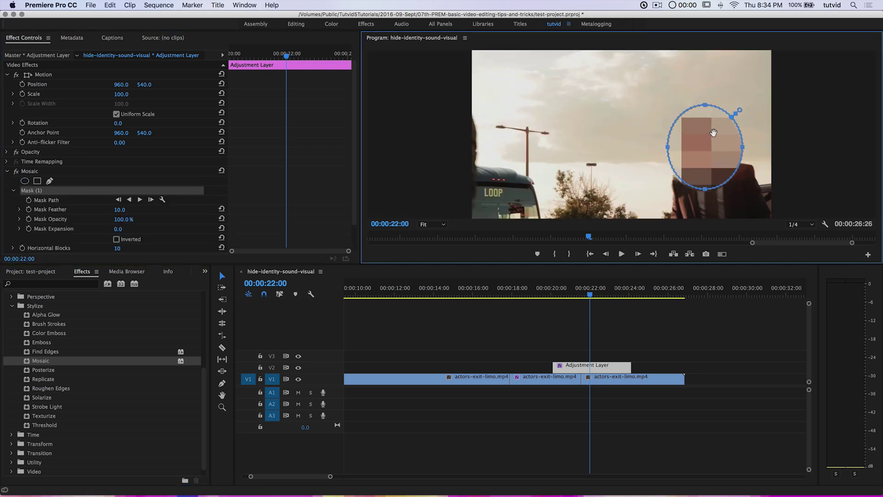
Set the adjustment layer's Mosaic horizontal blocks and vertical blocks to 25 each
scroll(119, 219, down, 2)
click(119, 218)
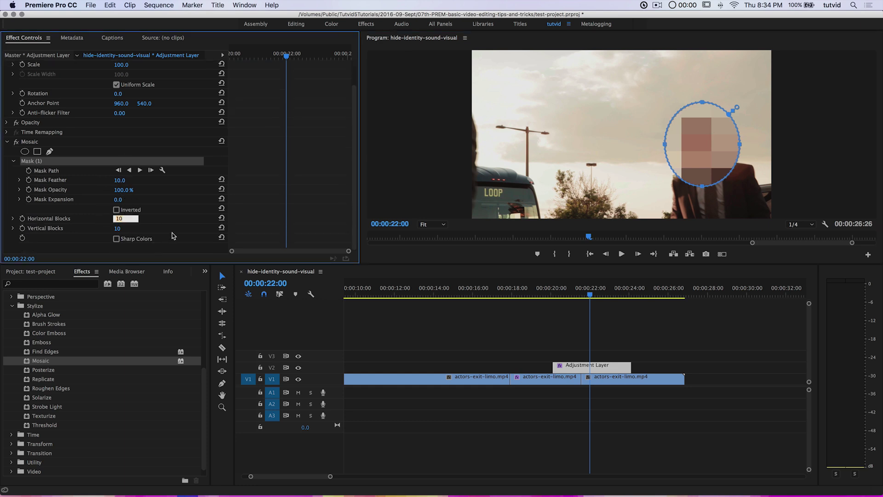
click(112, 227)
key(Return)
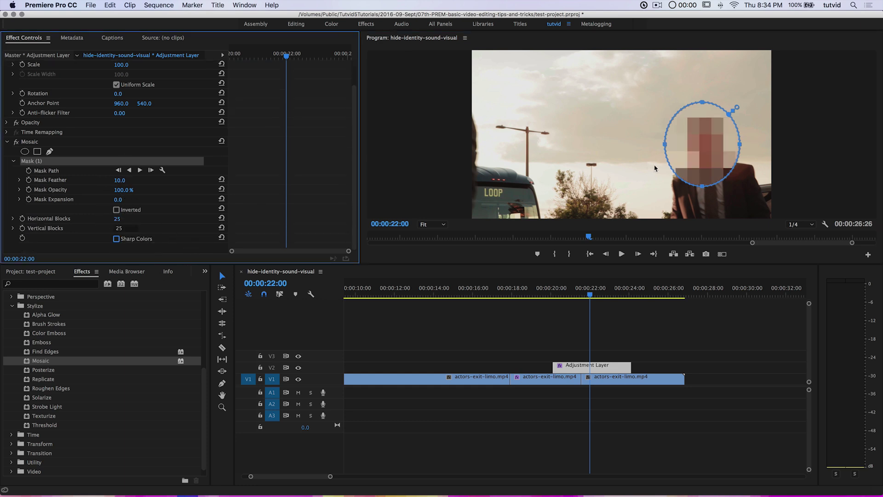
Narrow the ellipse mask, lower its upper edge slightly and center it on the man's head
drag(665, 147, 675, 146)
drag(741, 148, 724, 144)
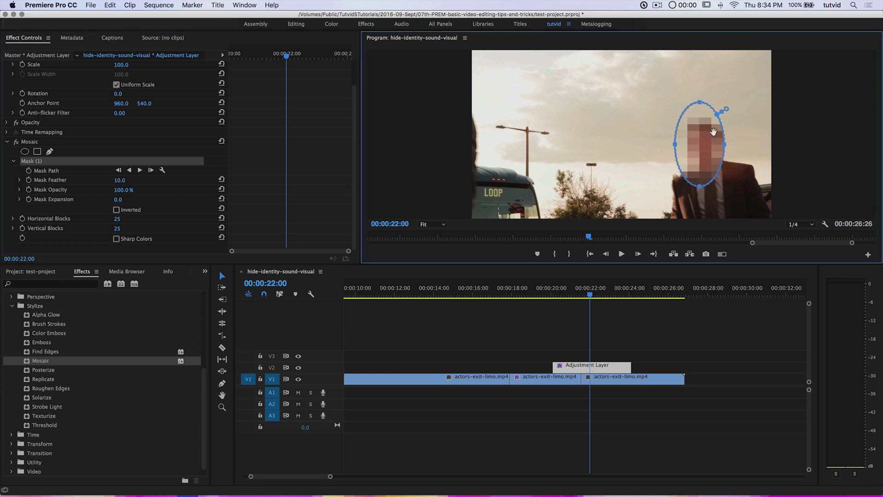
drag(699, 104, 699, 107)
drag(712, 152, 715, 152)
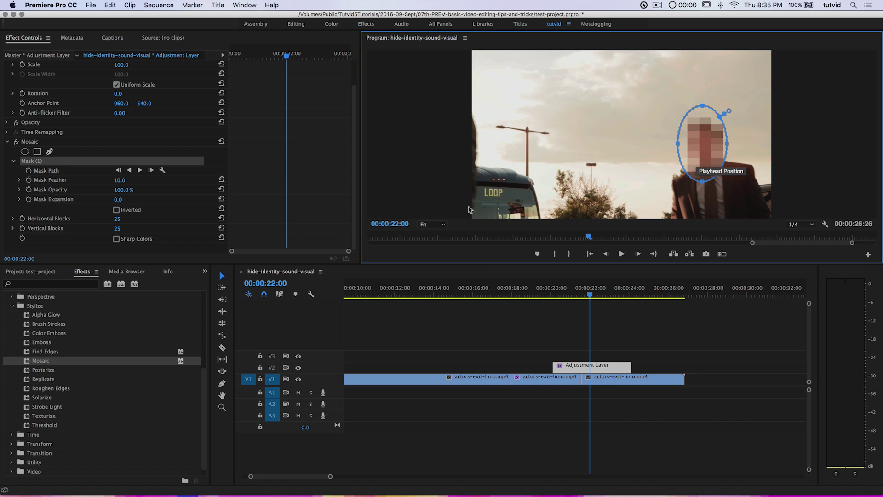
Track the adjustment layer's Mosaic mask forward one frame at a time from 00:00:22:00 to 00:00:22:17
click(151, 170)
click(152, 171)
click(152, 171)
click(151, 171)
click(151, 171)
click(152, 170)
click(151, 171)
click(152, 170)
click(152, 171)
click(151, 170)
click(152, 170)
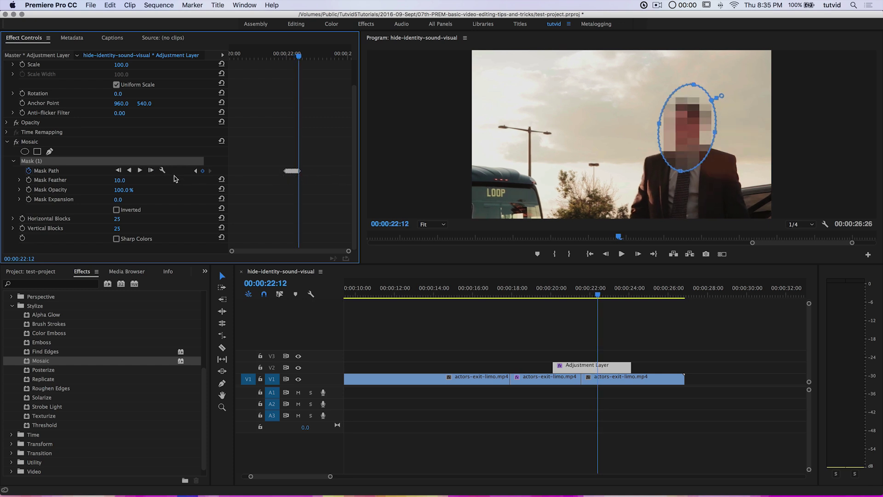
click(151, 171)
click(151, 171)
click(151, 170)
click(152, 170)
click(151, 171)
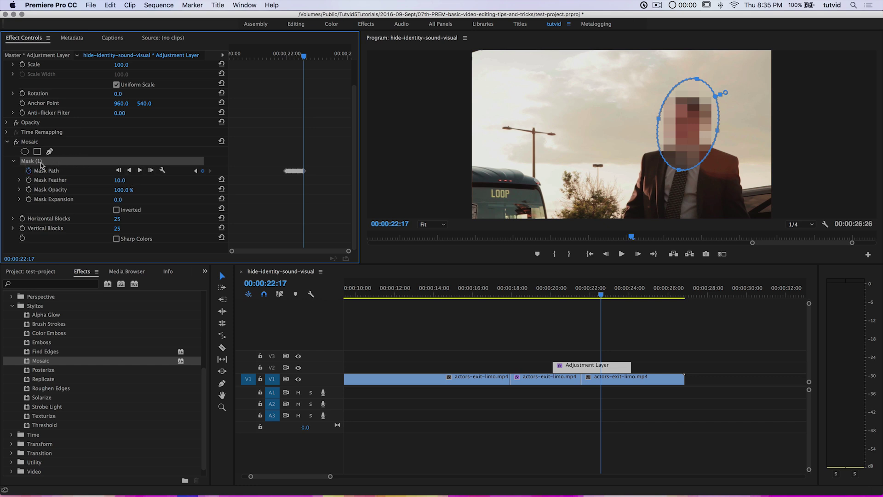
Nudge the mask back over the face at 00:00:22:17 and 00:00:22:20 while tracking it frame by frame to 00:00:22:23
drag(686, 121, 685, 119)
click(151, 171)
click(151, 170)
click(151, 171)
drag(684, 112, 682, 116)
click(152, 171)
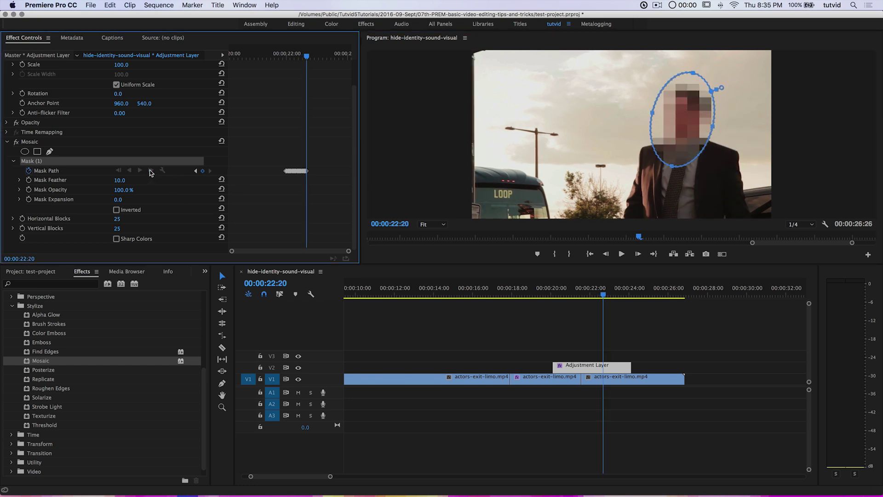
click(152, 170)
click(152, 170)
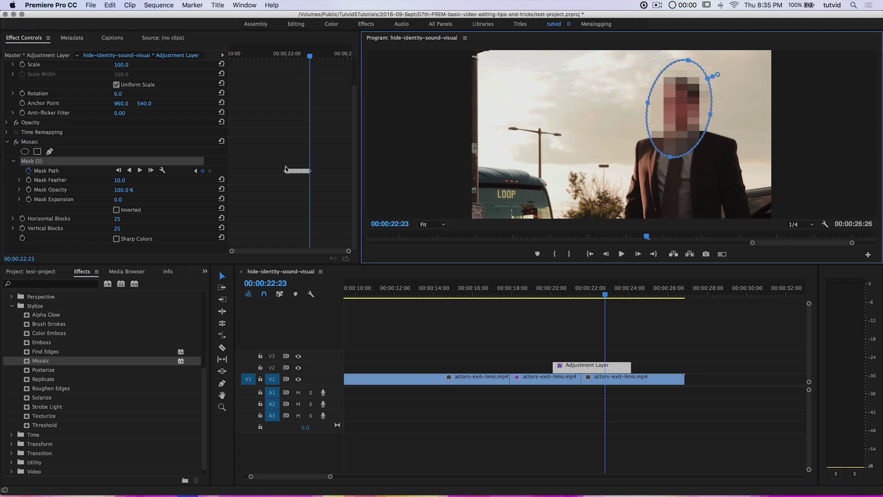
Continue tracking the Mosaic mask forward one frame at a time to 00:00:23:04
click(151, 171)
click(151, 171)
click(151, 171)
click(151, 171)
click(152, 171)
click(151, 171)
click(151, 171)
click(152, 171)
click(151, 171)
click(151, 171)
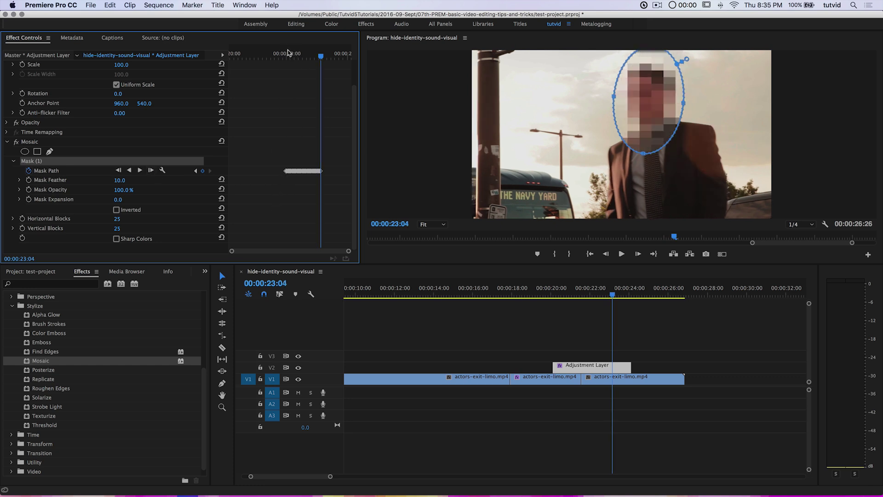
Track the adjustment layer's Mosaic mask backward from 00:00:22:00 to 00:00:21:03 and scrub through the tracked frames to check it
drag(286, 55, 282, 56)
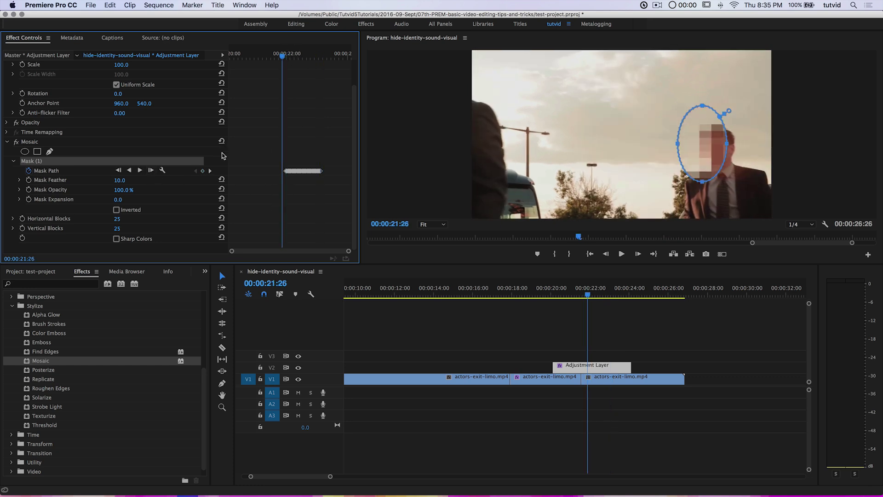
click(210, 170)
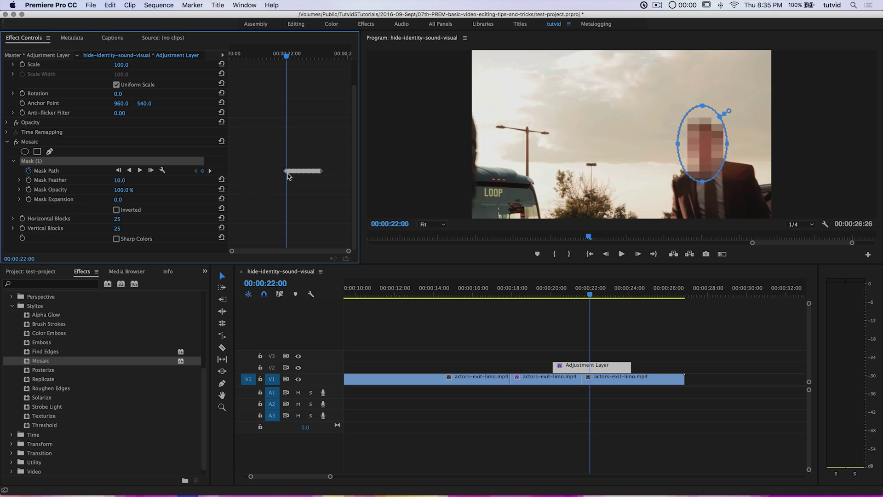
key(plus)
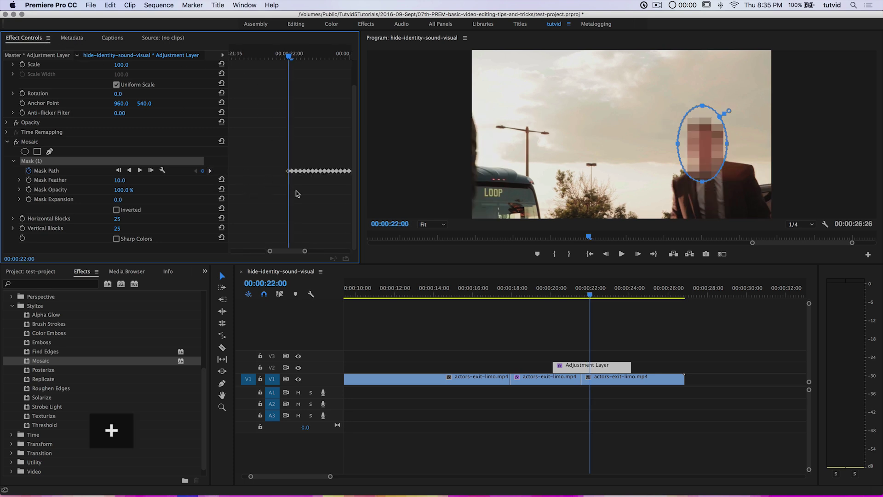
scroll(289, 178, down, 3)
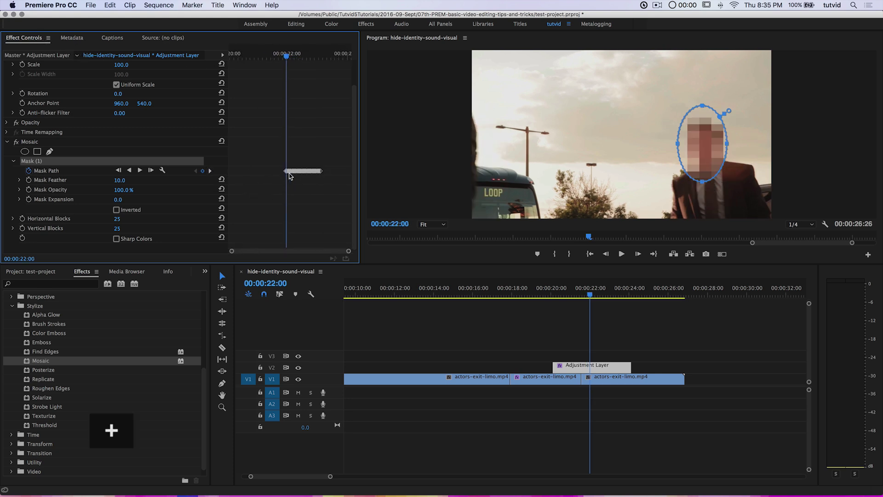
click(118, 171)
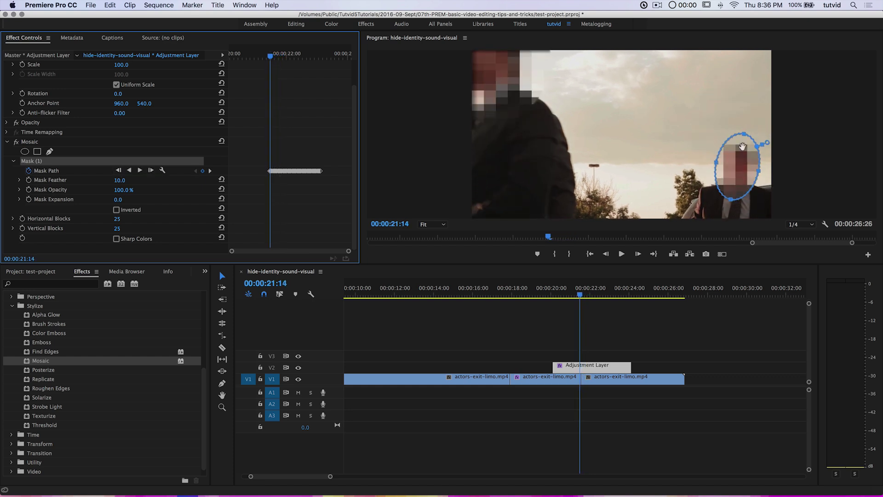
click(119, 171)
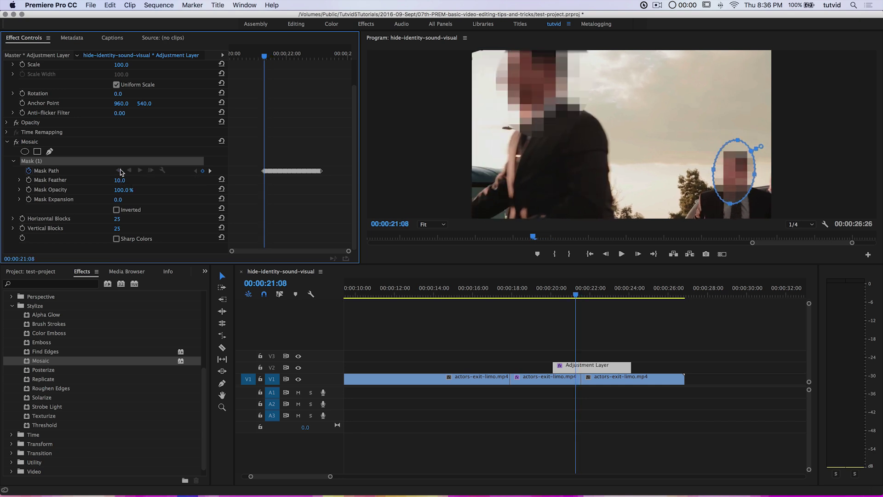
click(119, 171)
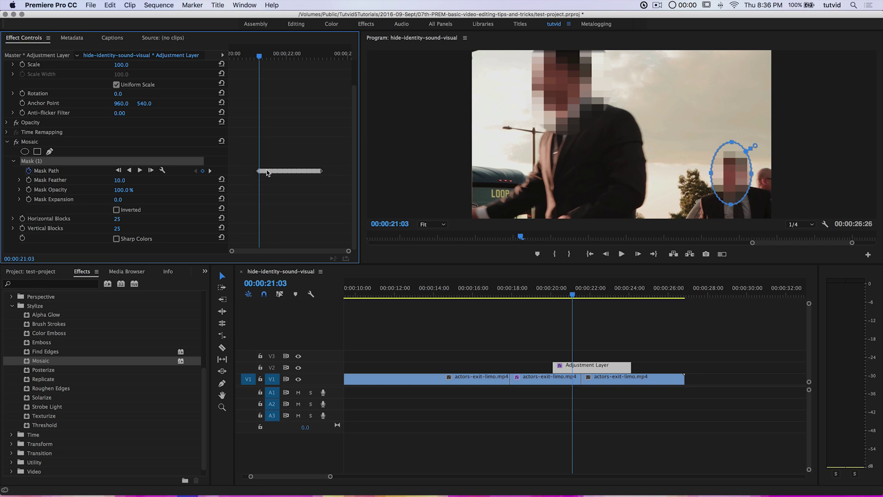
drag(572, 297, 576, 327)
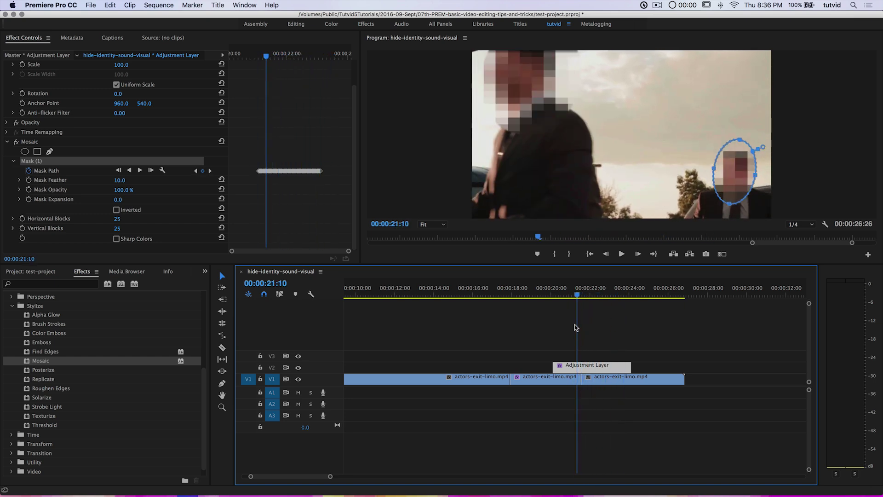
key(Right)
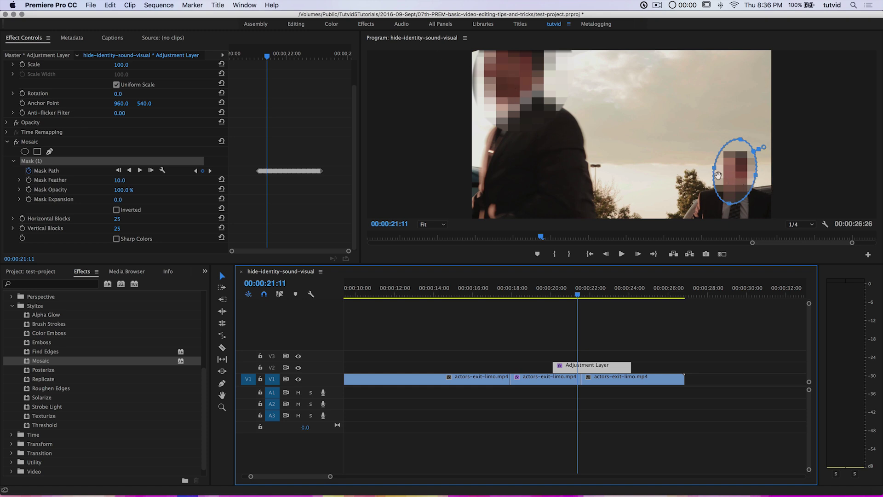
Place tbs-podcast-clip.mp4 after the limo footage on tracks V1 and A1, starting at 00:00:30:22
key(minus)
key(minus)
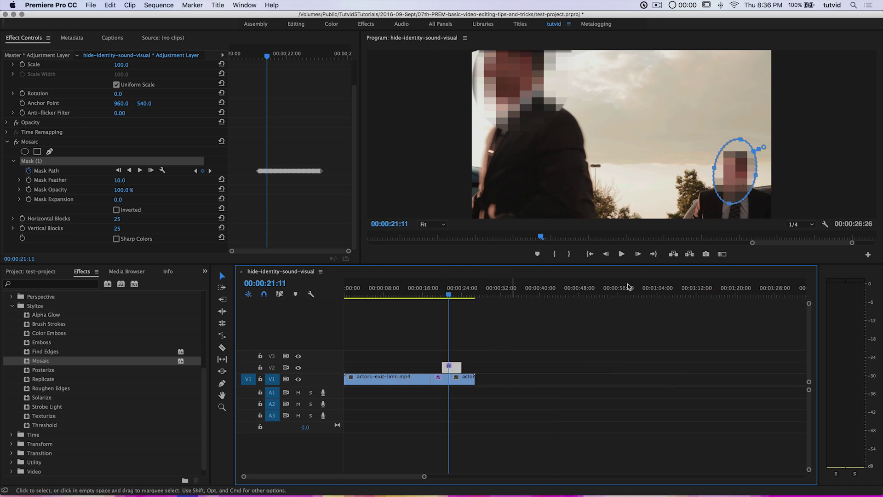
click(494, 293)
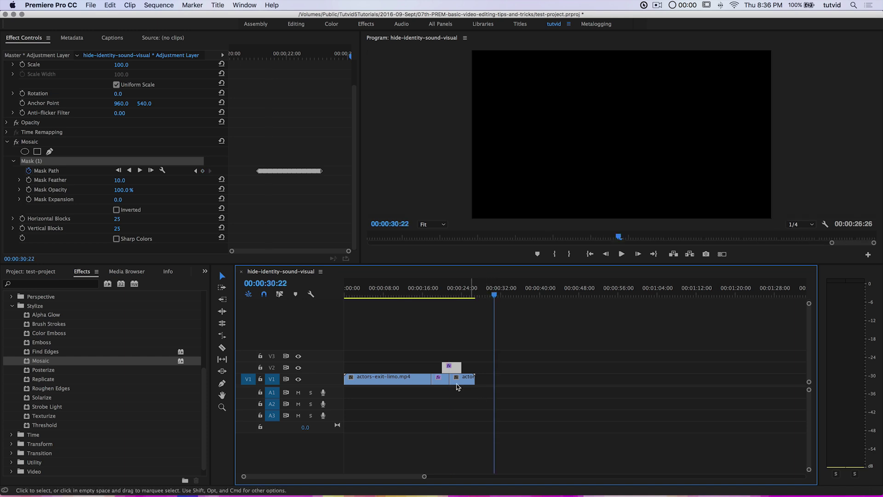
click(41, 272)
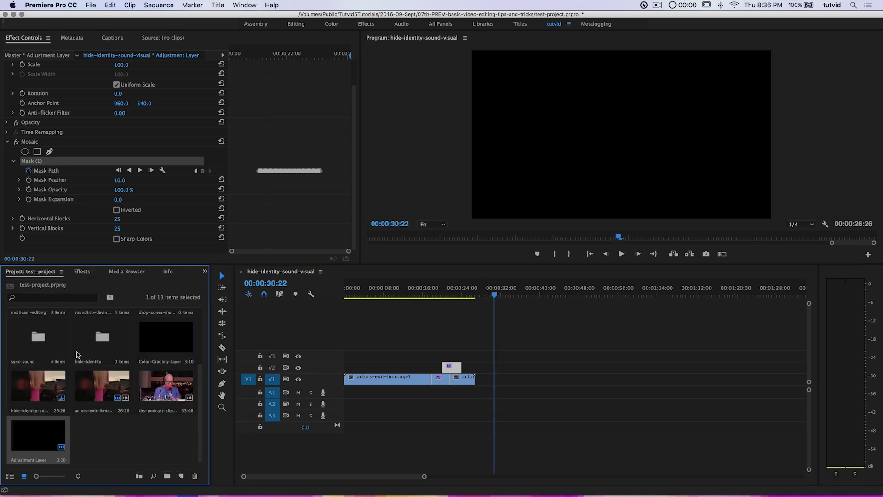
drag(155, 389, 494, 389)
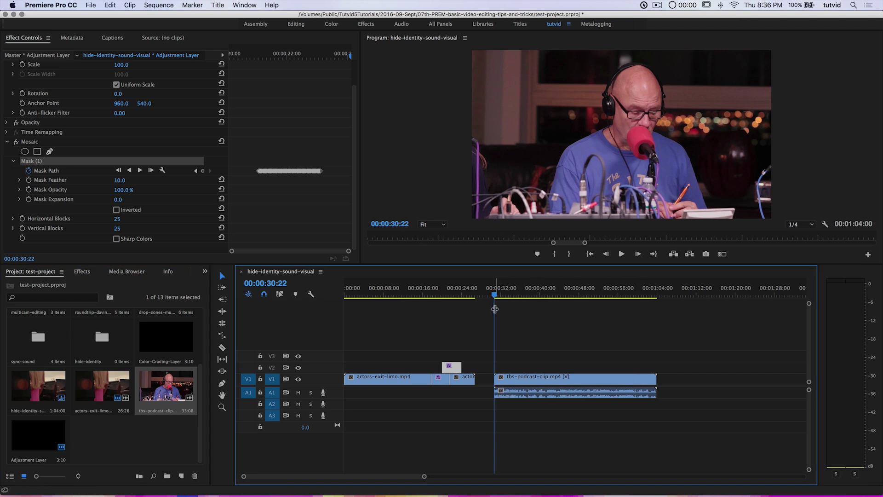
Select the podcast clip's audio, enlarge the audio tracks to show the waveform and set the playhead to 00:00:41:04
drag(495, 295, 505, 299)
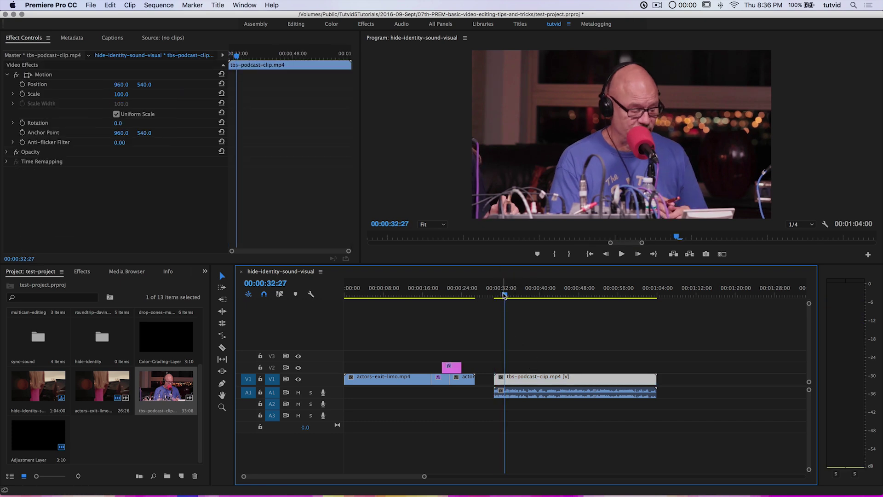
drag(505, 295, 503, 296)
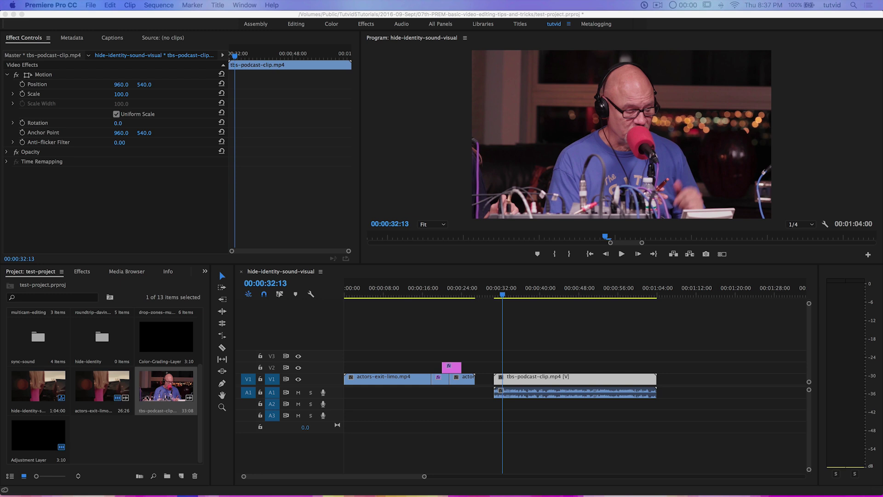
click(532, 398)
click(529, 391)
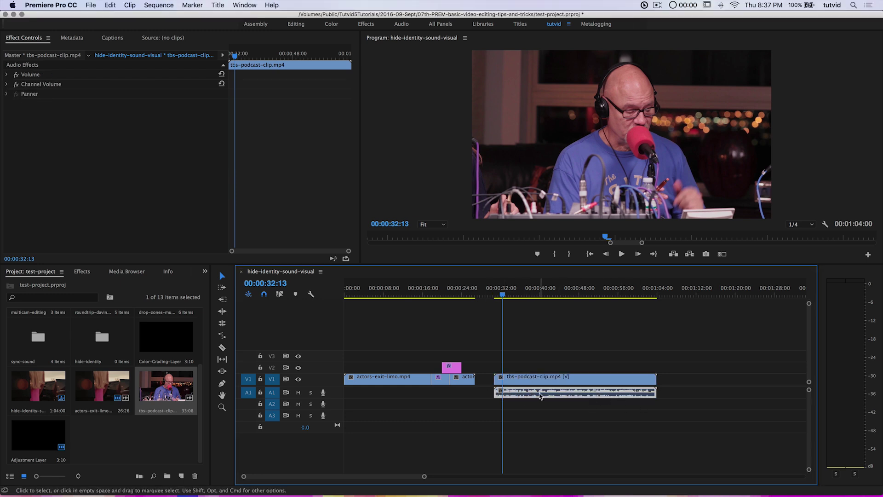
key(=)
key(-)
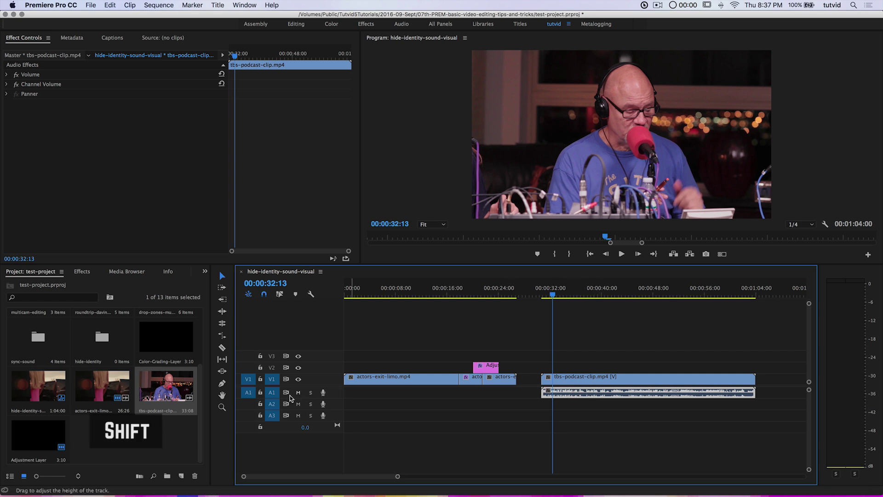
scroll(275, 396, up, 3)
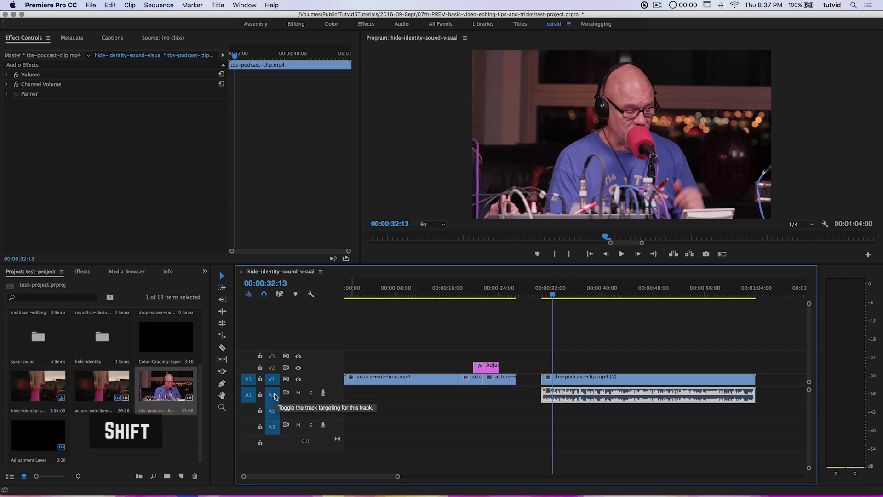
scroll(275, 396, up, 3)
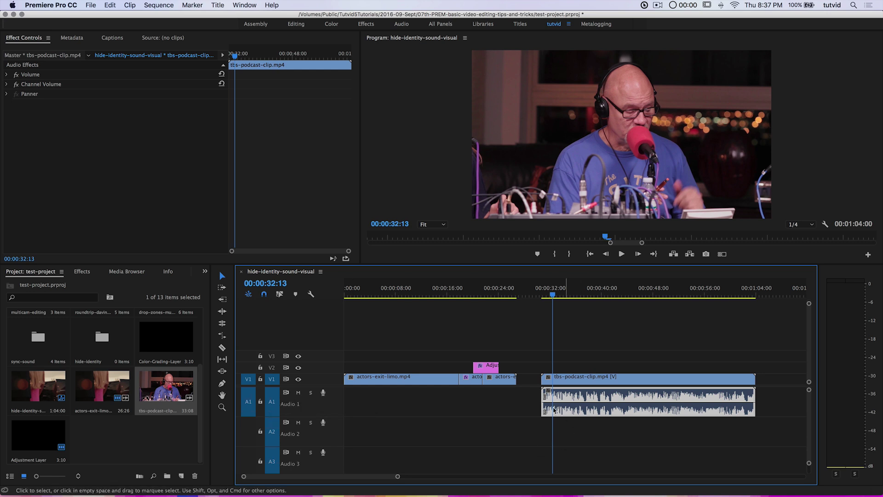
drag(597, 295, 609, 294)
scroll(351, 479, right, 5)
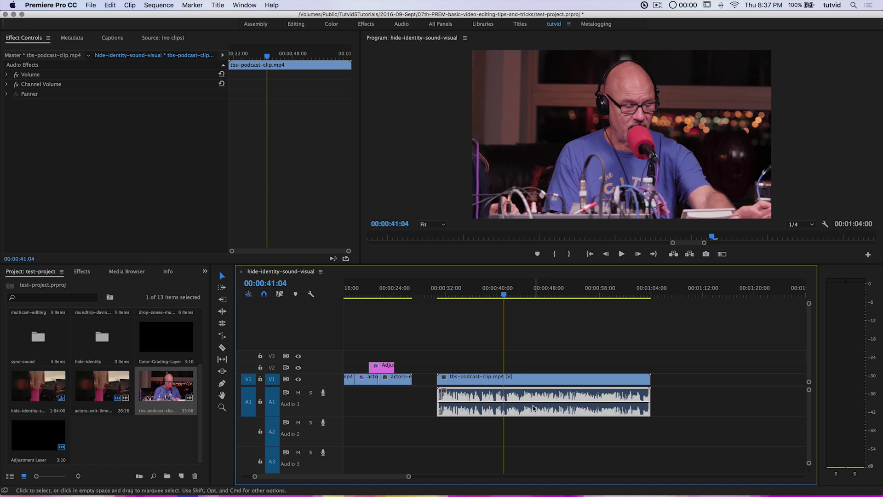
Apply the Highpass audio effect to the podcast clip's audio on track A1
click(81, 273)
click(12, 306)
scroll(28, 351, up, 5)
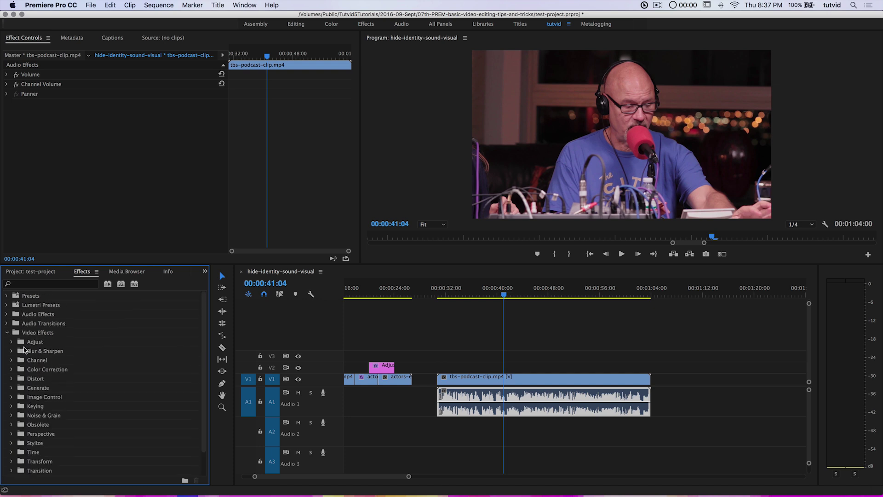
click(7, 333)
click(6, 315)
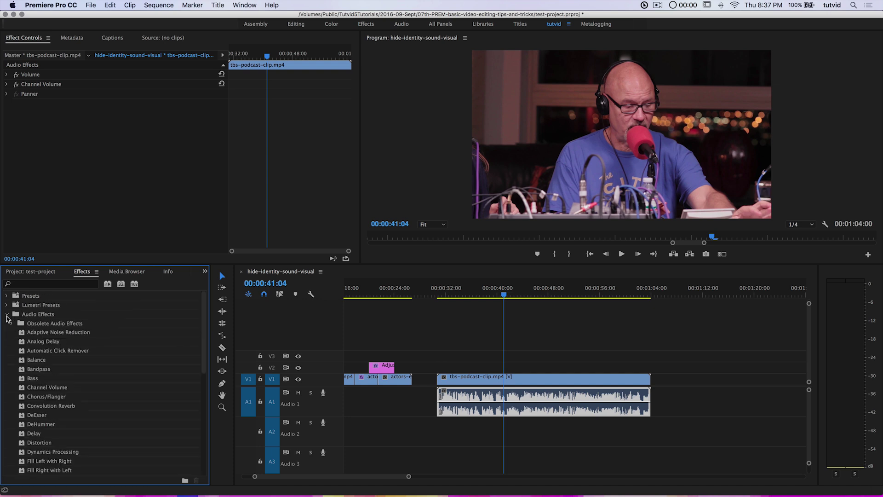
scroll(102, 420, down, 5)
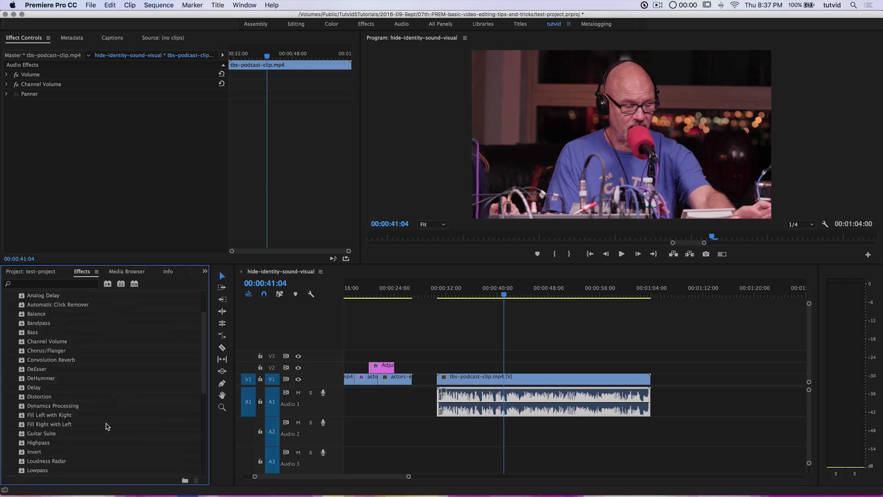
drag(33, 408, 488, 390)
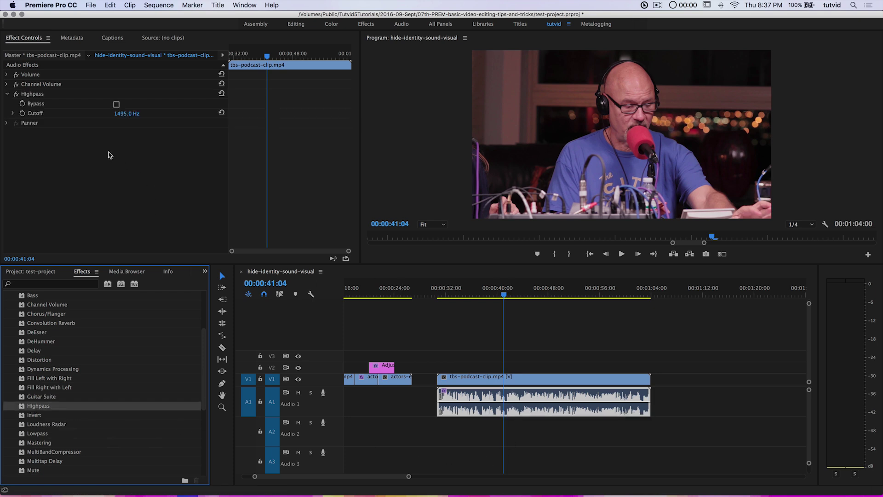
Set the Highpass effect's cutoff to 400 Hz
click(121, 114)
text(400)
key(Return)
Play the podcast audio while toggling the Highpass effect to compare the sound with and without it
click(481, 293)
key(space)
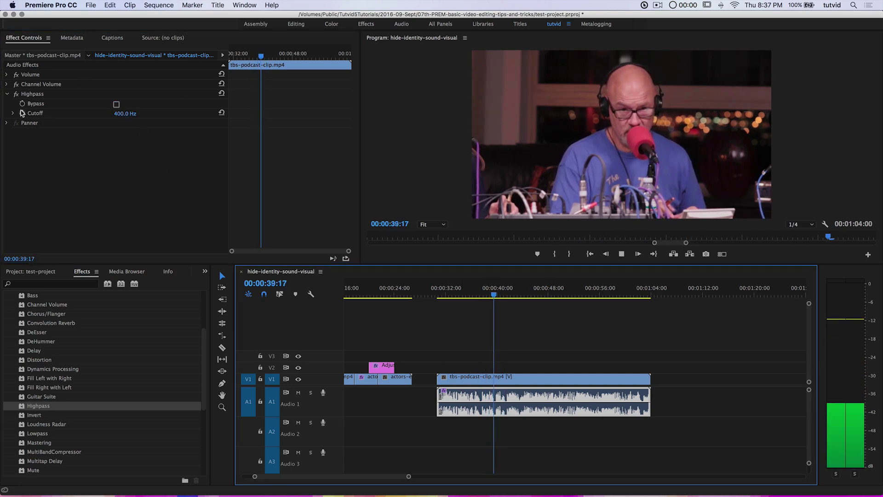
click(16, 95)
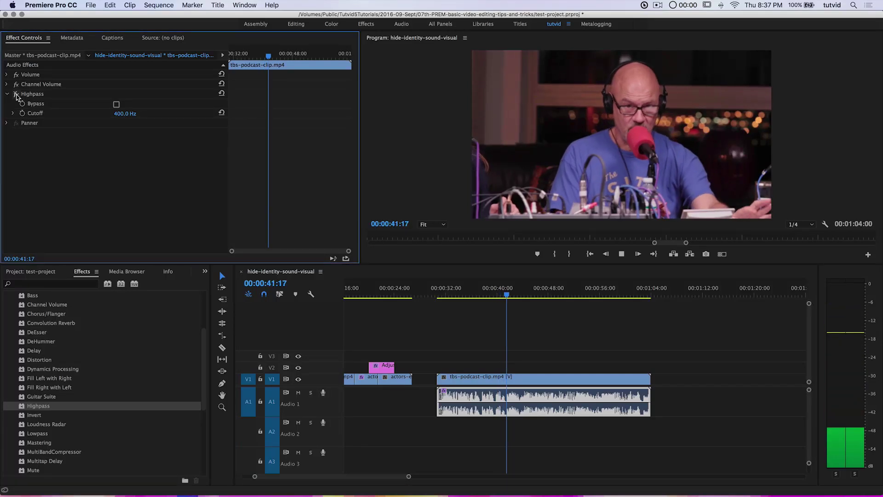
key(space)
key(space)
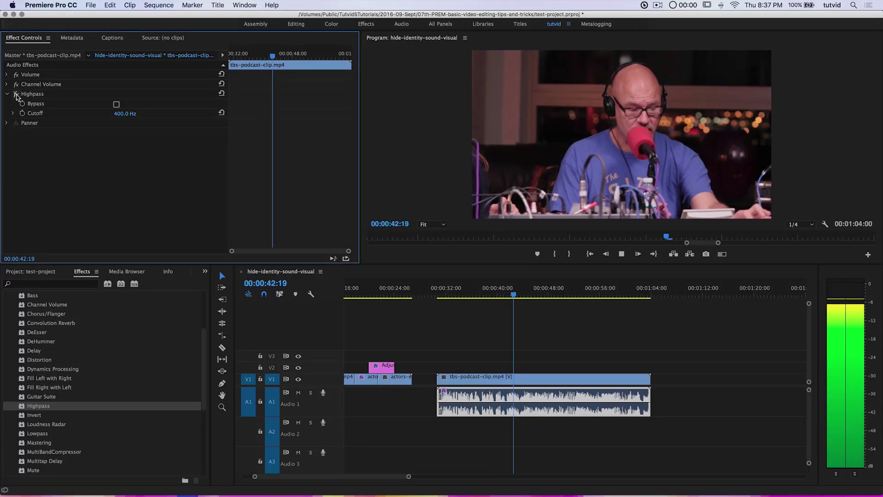
key(space)
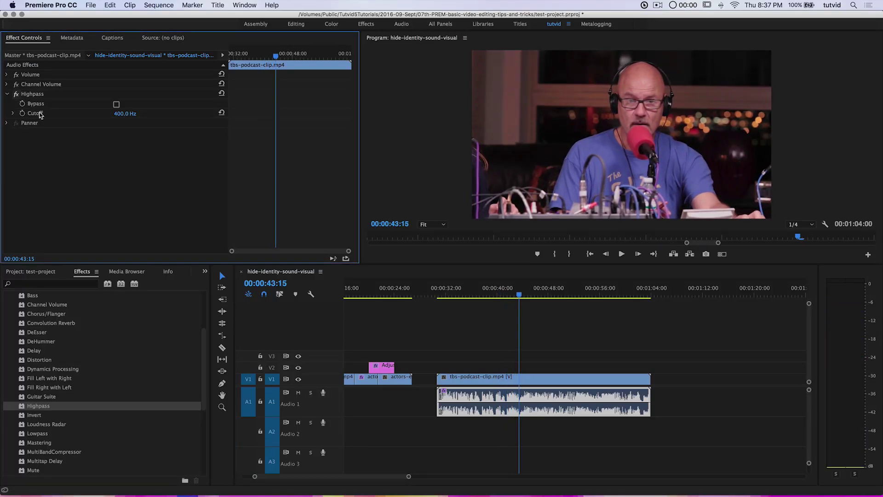
key(space)
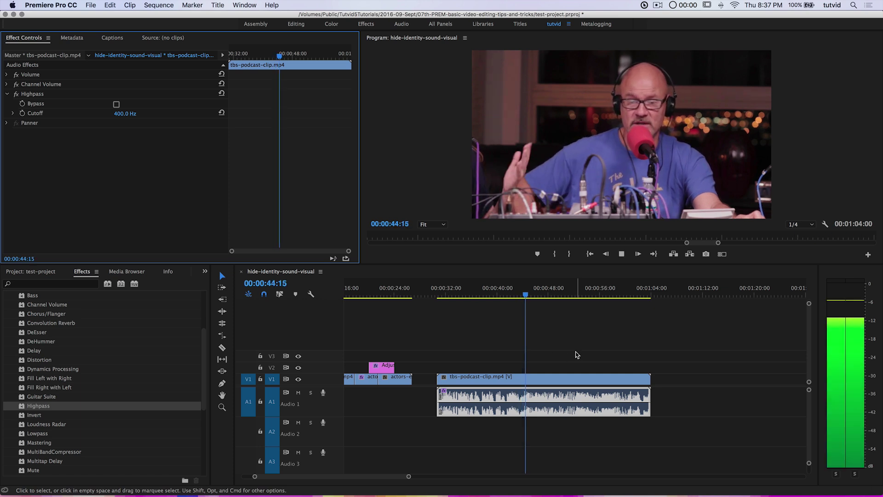
key(space)
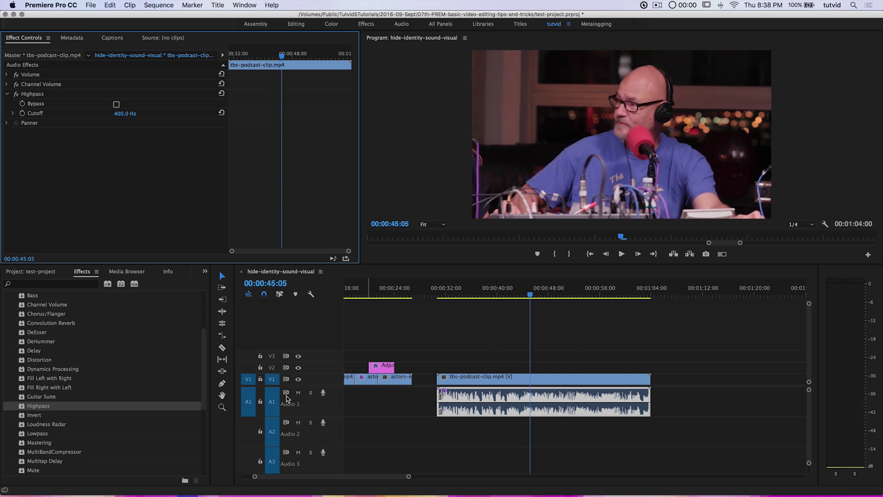
Apply the Lowpass audio effect to the podcast clip's audio and set its cutoff to 23000 Hz
click(7, 94)
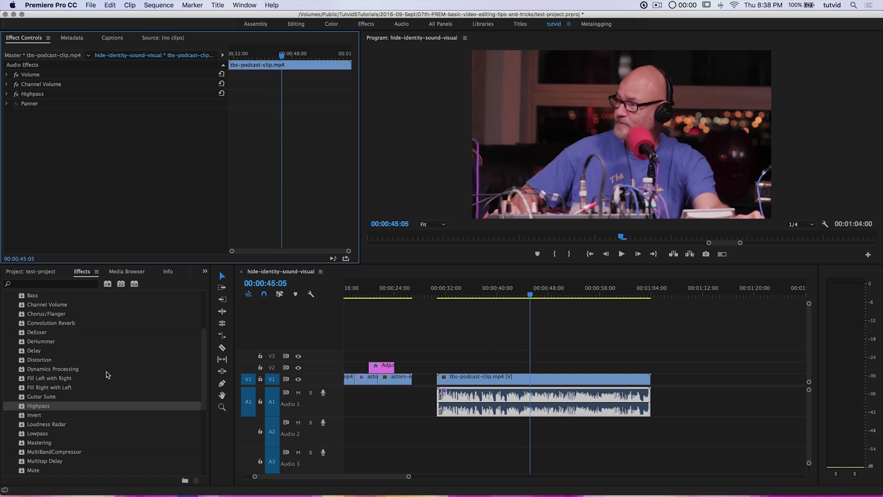
scroll(101, 387, down, 2)
drag(30, 399, 501, 407)
click(129, 124)
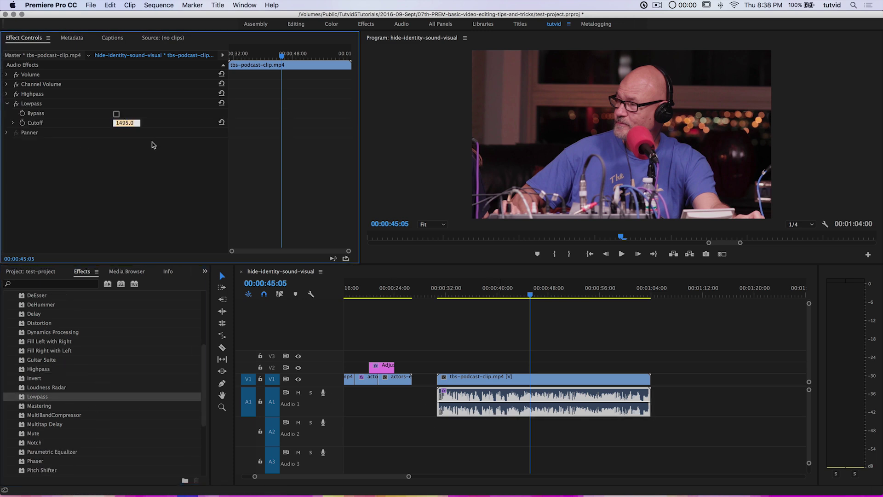
text(23000)
key(Return)
click(8, 105)
Play back the podcast audio with both the Highpass and Lowpass filters applied
click(493, 291)
key(space)
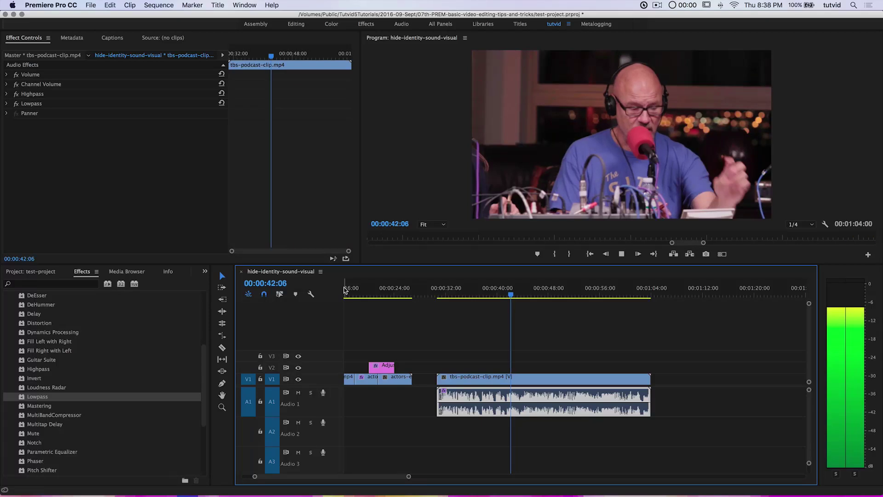
key(space)
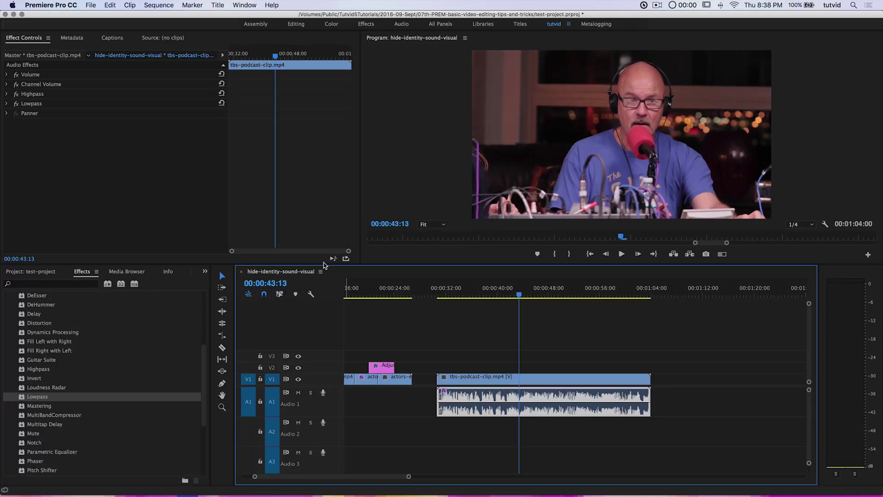
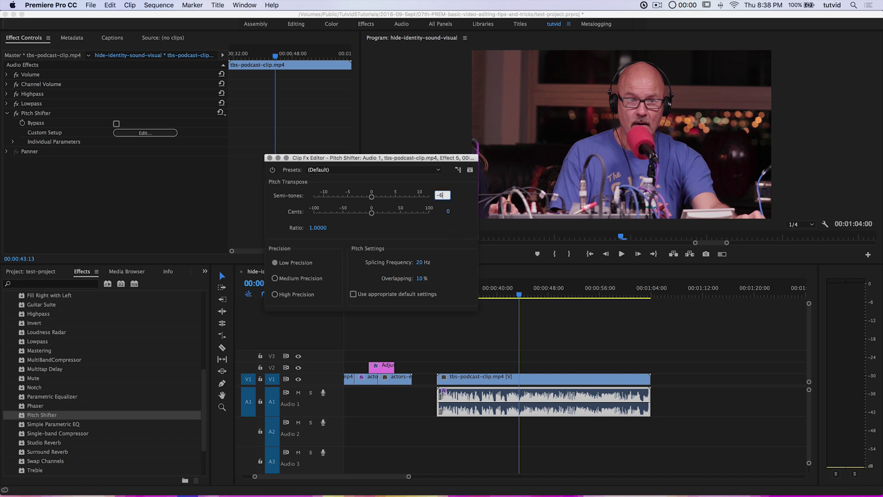
Set the Pitch Shifter's transpose to -6 semi-tones and play back the podcast audio
key(Return)
click(512, 295)
key(space)
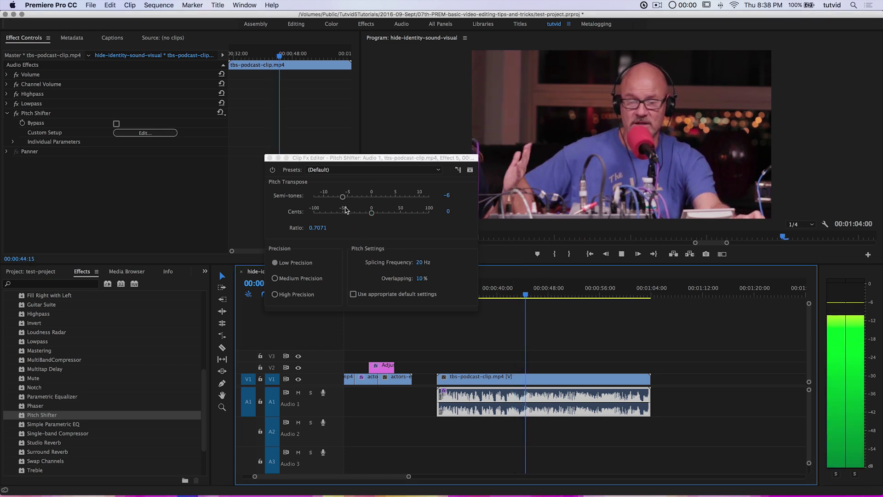
Audition the podcast voice with the pitch raised to 6 semi-tones and return the transpose to -6 semi-tones
drag(343, 196, 400, 197)
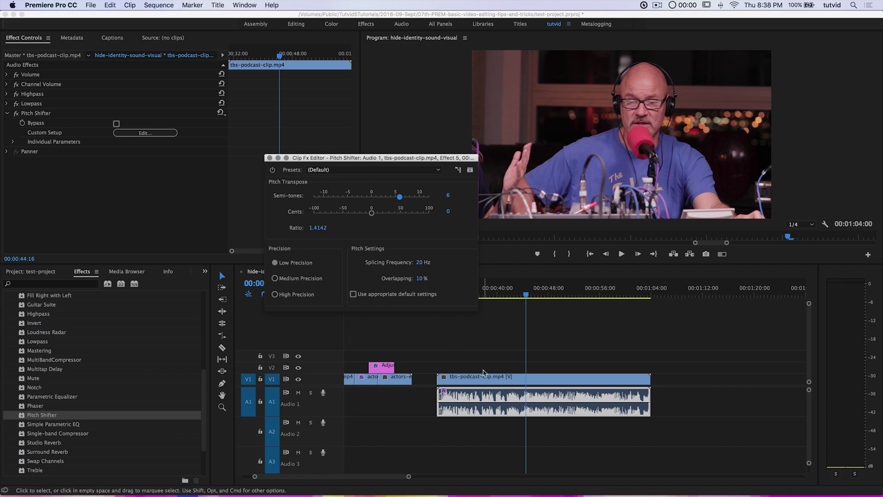
key(space)
drag(399, 196, 345, 197)
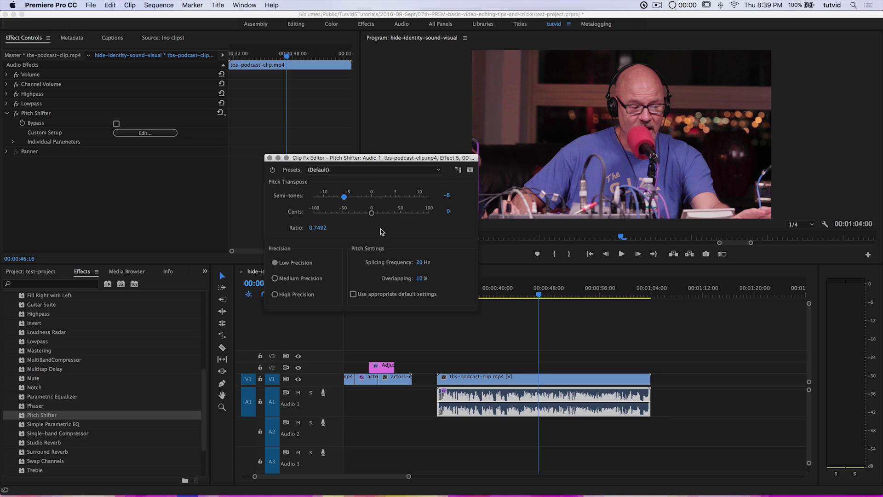
Set the Pitch Shifter's cents to 81, precision to High Precision and splicing frequency to 100 Hz, and close its editor
drag(372, 221, 419, 223)
click(276, 295)
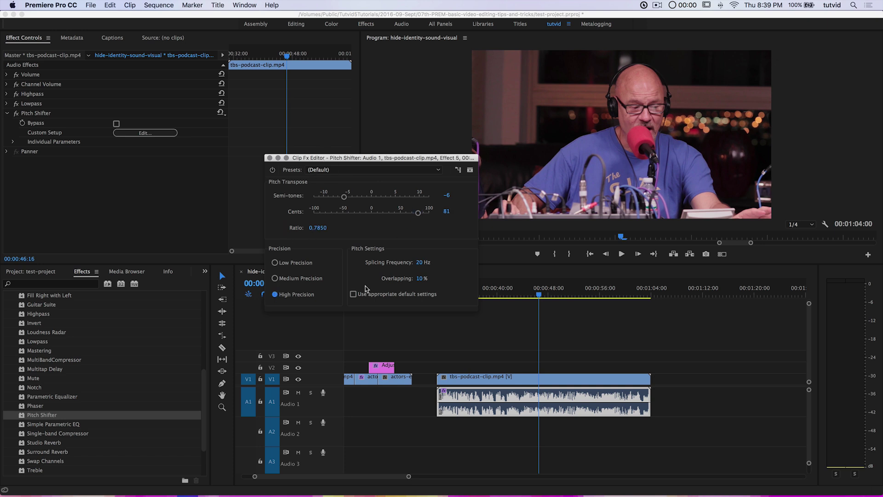
click(419, 263)
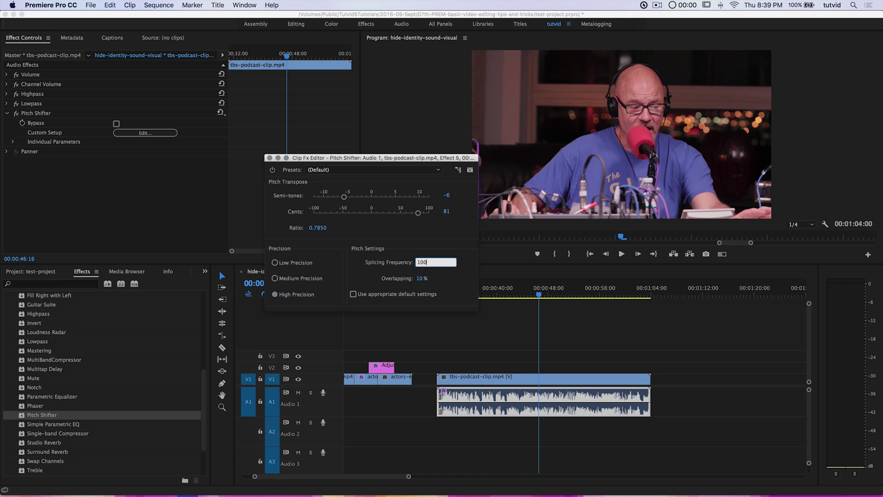
key(Tab)
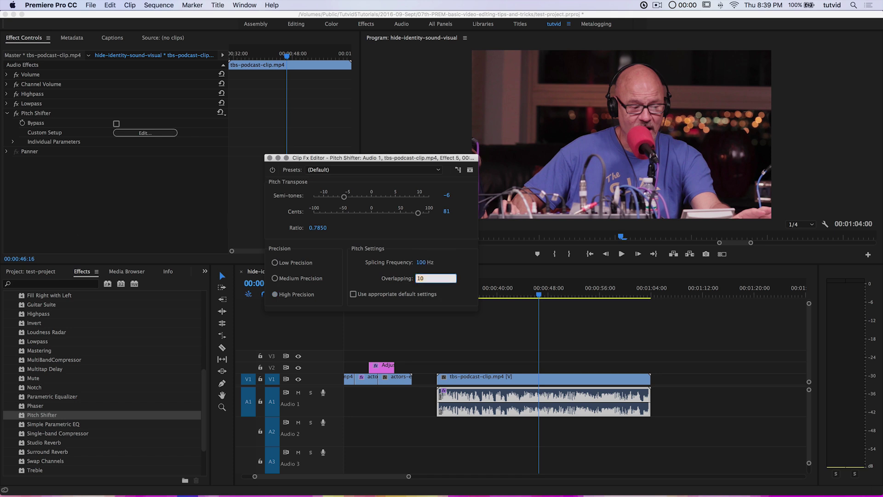
key(Escape)
drag(373, 161, 345, 148)
click(242, 145)
Rewind to about 00:00:36:21 and play back the podcast audio with the adjusted Pitch Shifter
click(541, 309)
key(j)
key(j)
key(j)
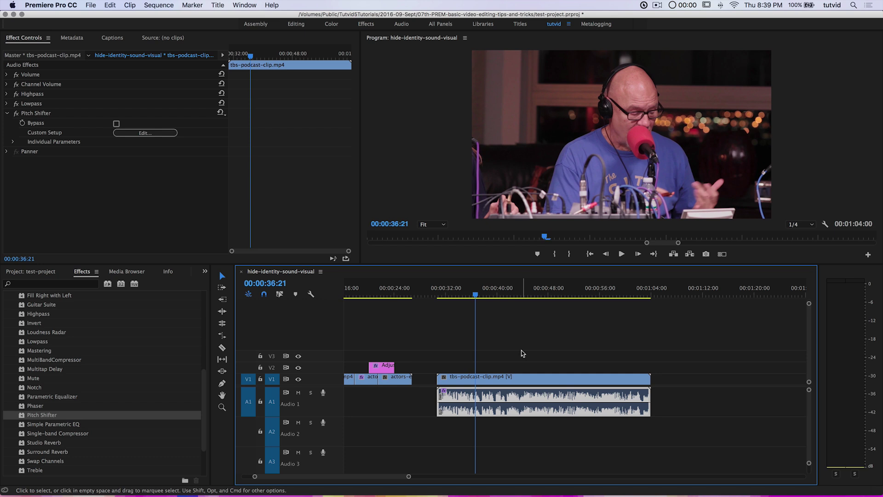
key(space)
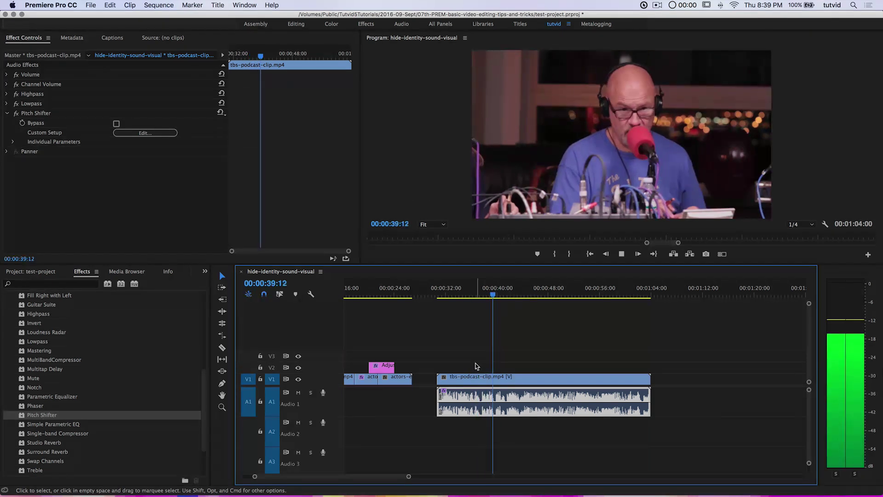
key(space)
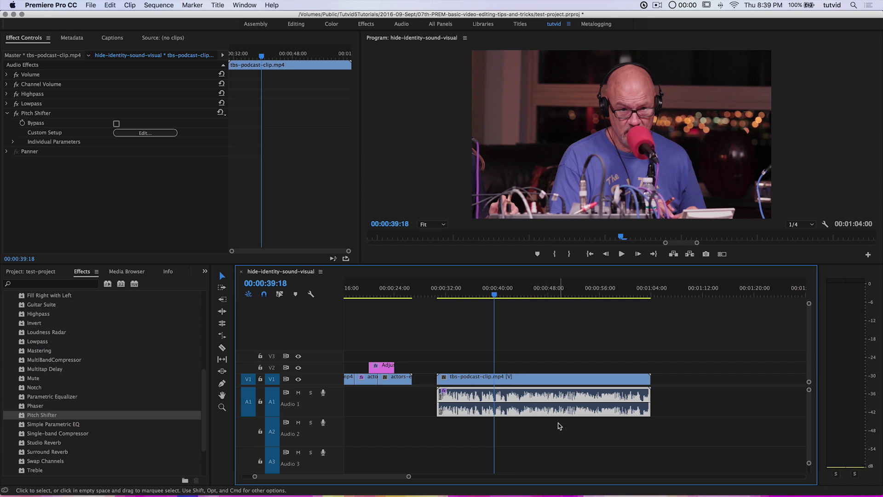
Slow the podcast clip's video and audio to 95.96% speed and play back the result
click(520, 352)
drag(509, 351, 563, 416)
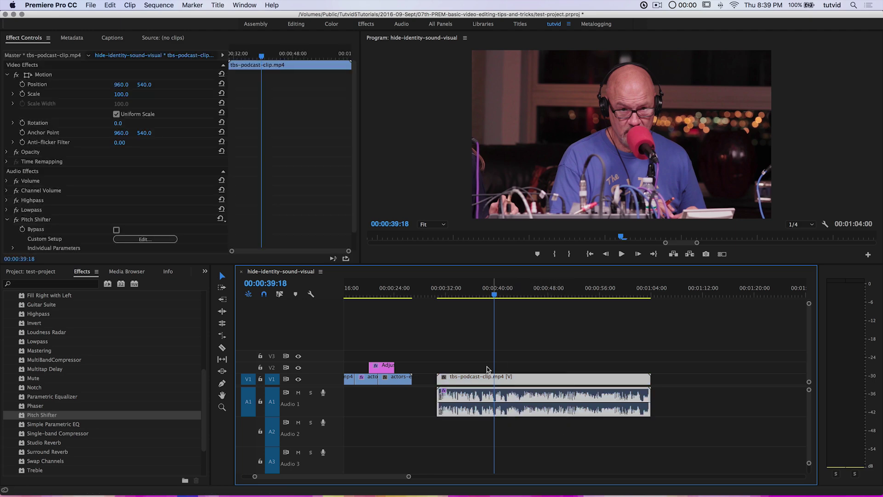
right_click(526, 382)
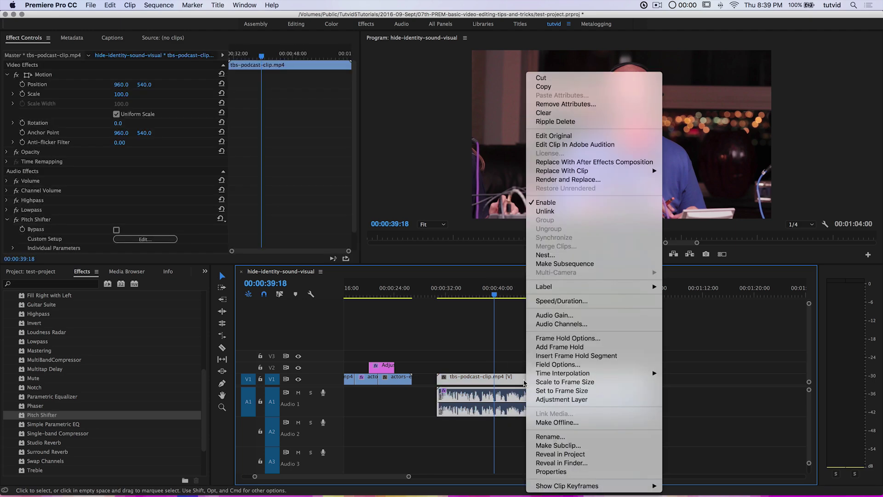
click(562, 300)
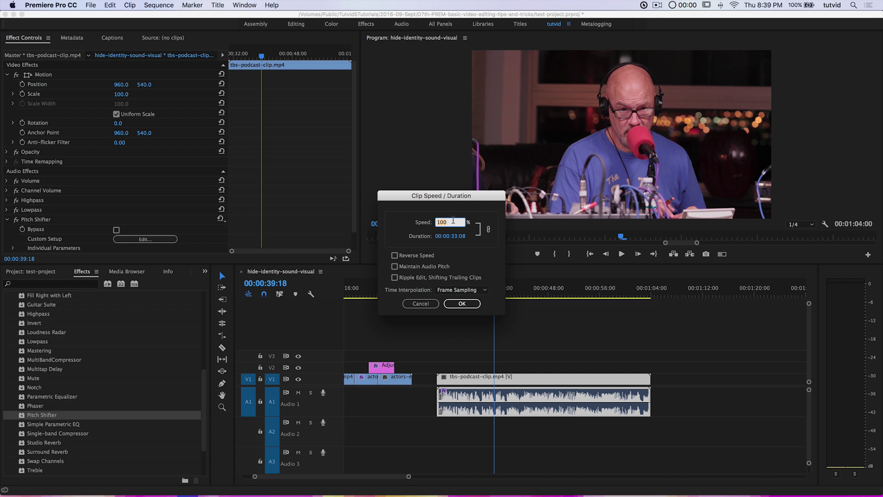
click(462, 304)
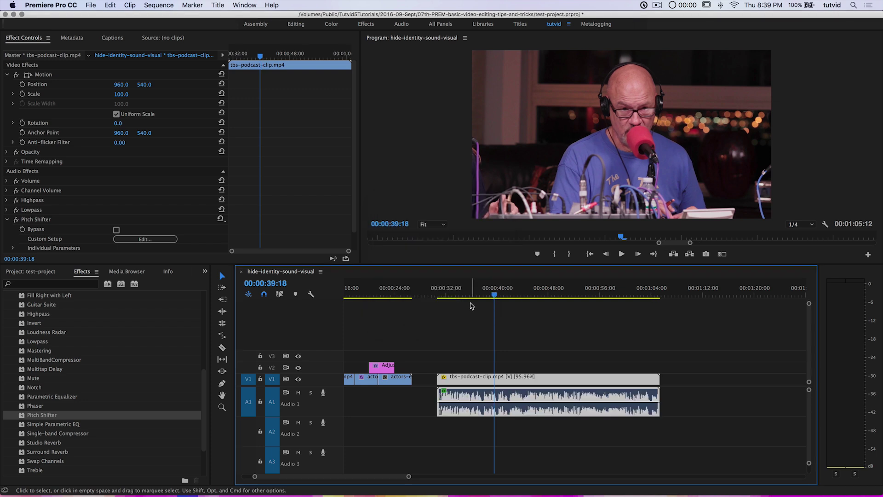
key(space)
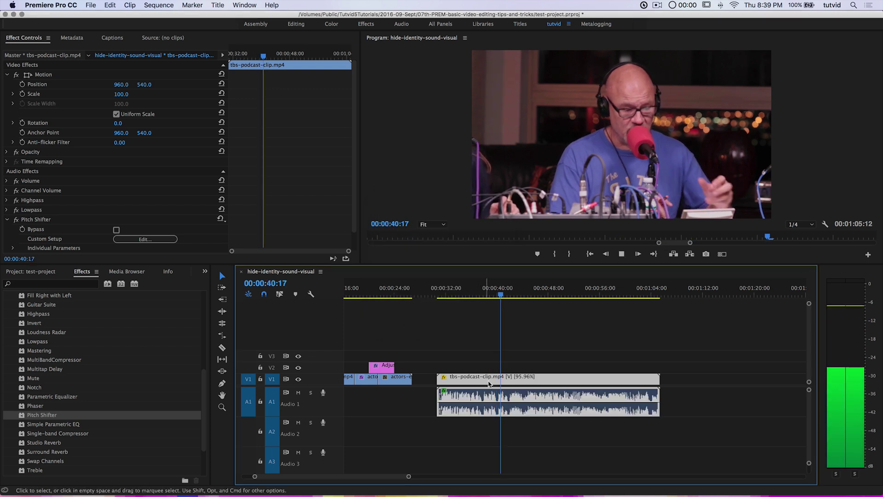
key(space)
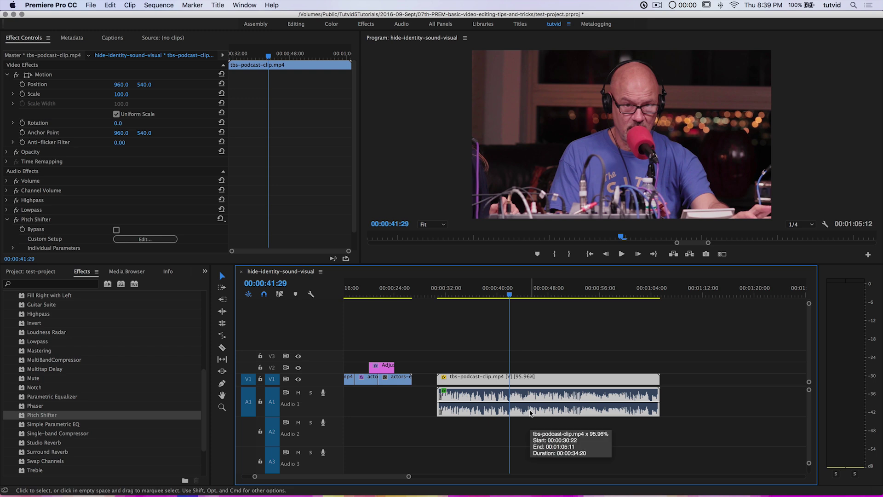
Review the Lowpass and Pitch Shifter settings on the podcast clip and collapse both effects
click(7, 219)
click(7, 209)
click(6, 209)
click(6, 211)
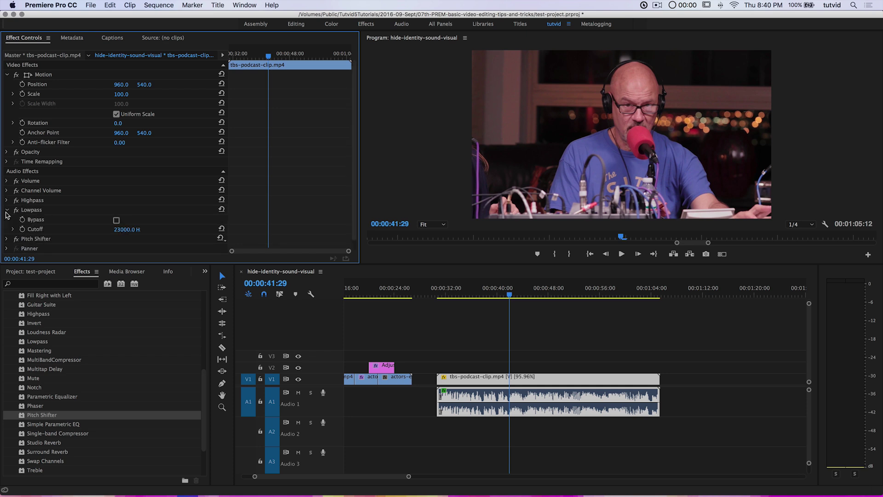
click(6, 209)
click(6, 219)
click(7, 220)
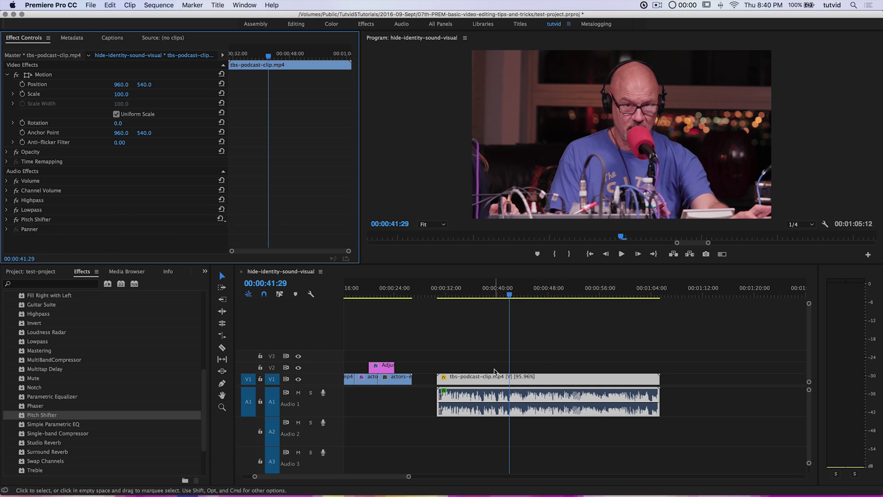